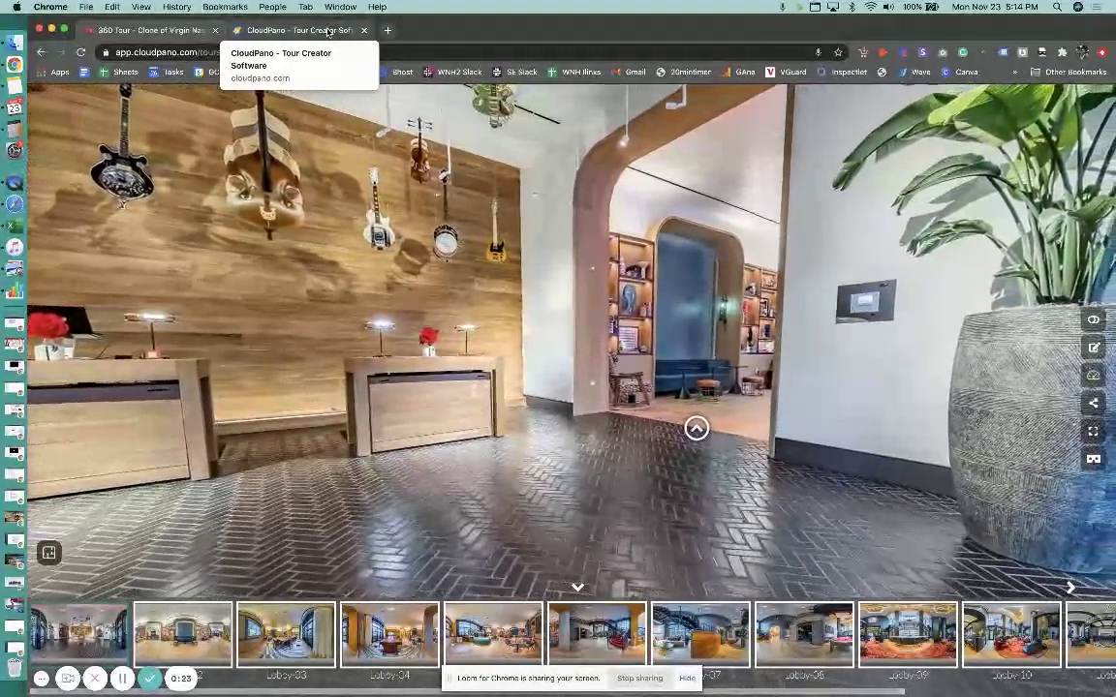
Switch to the CloudPano website, dismiss the chat message and browse the homepage's features and 360 virtual tour examples
click(306, 35)
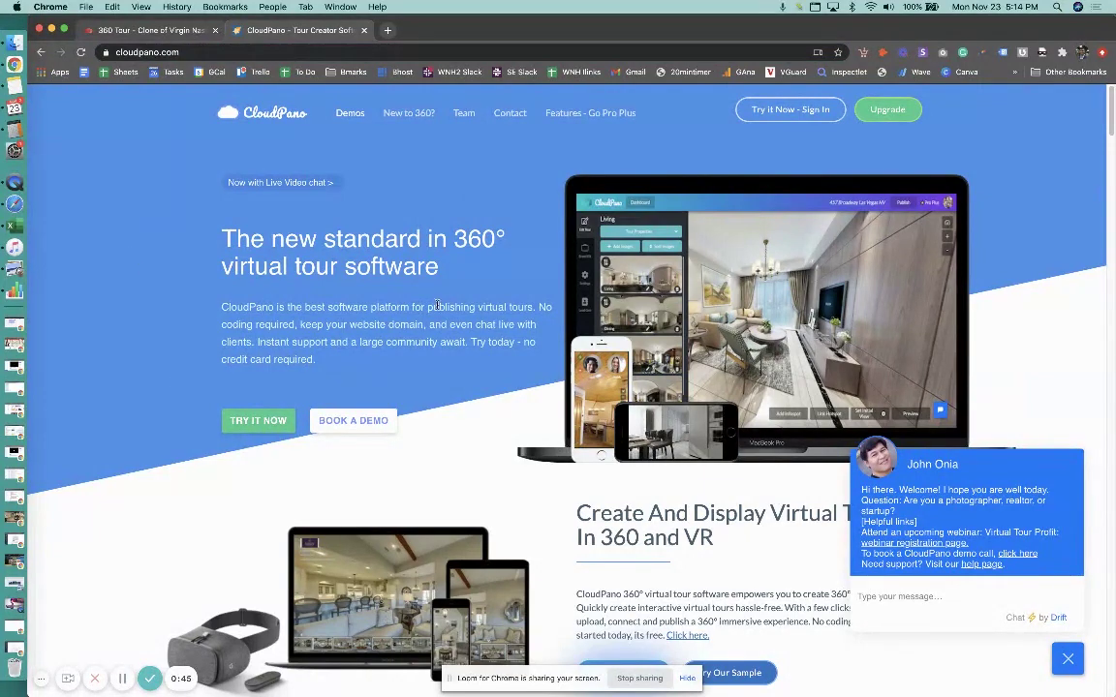
scroll(437, 307, down, 7)
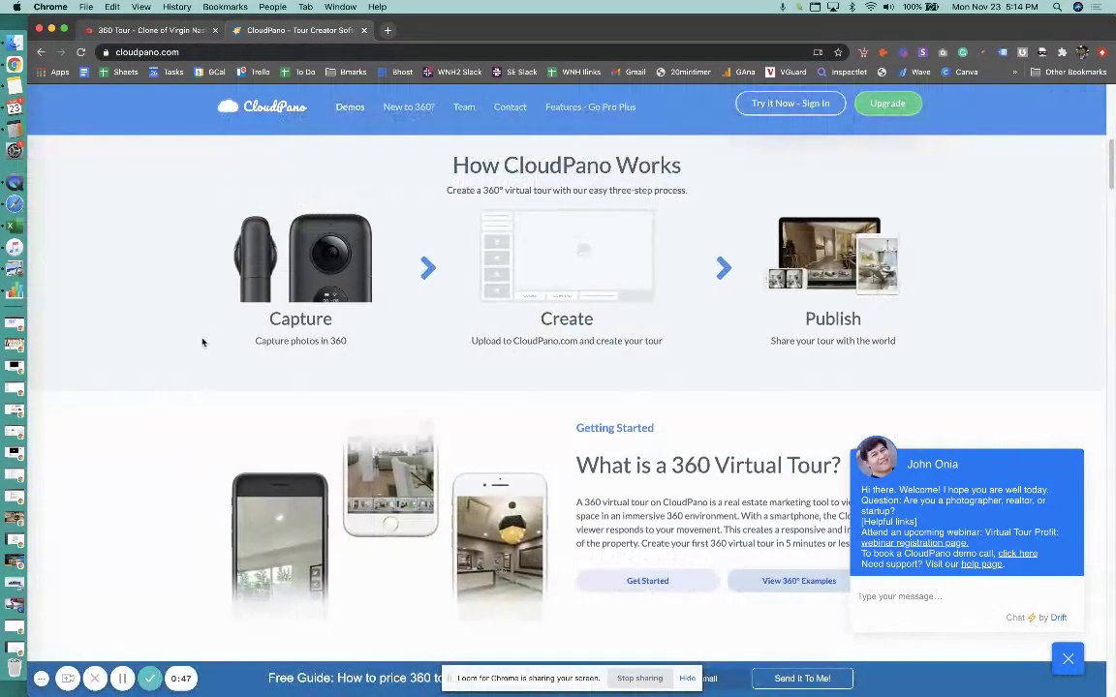
scroll(136, 339, down, 15)
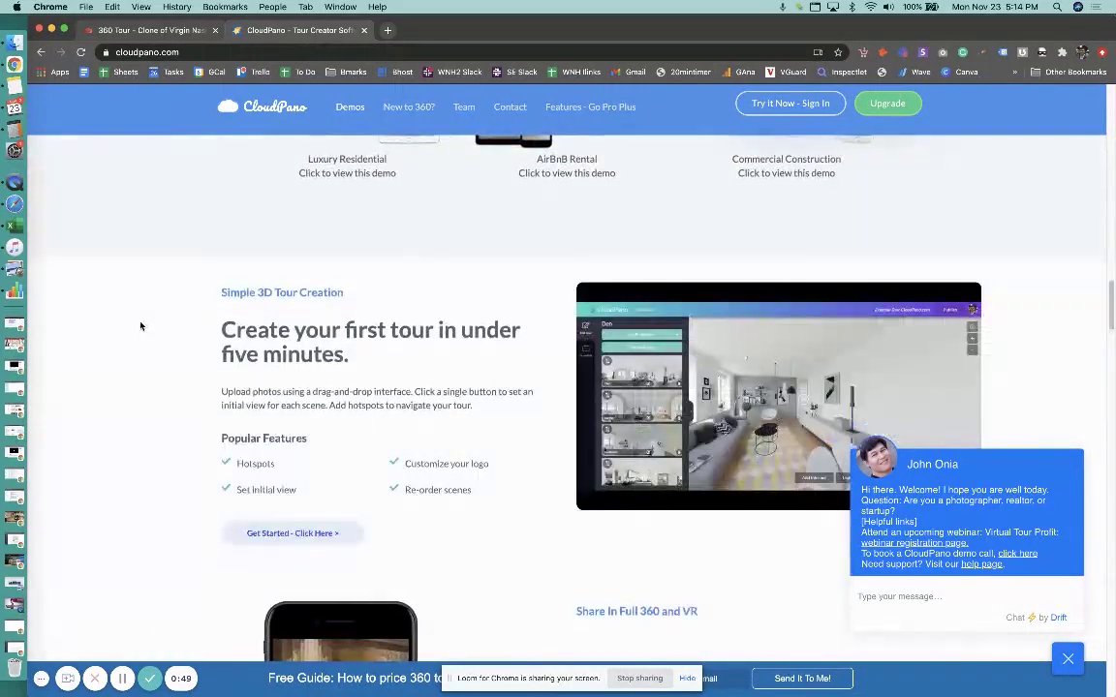
scroll(140, 327, up, 5)
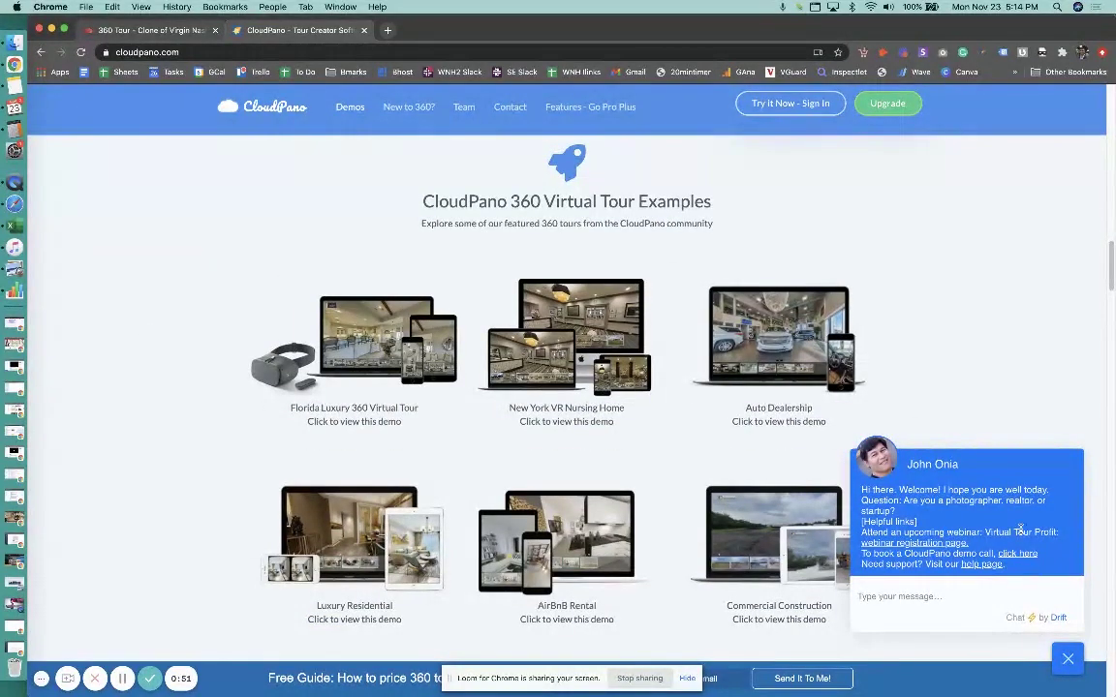
click(1056, 654)
scroll(1008, 366, up, 10)
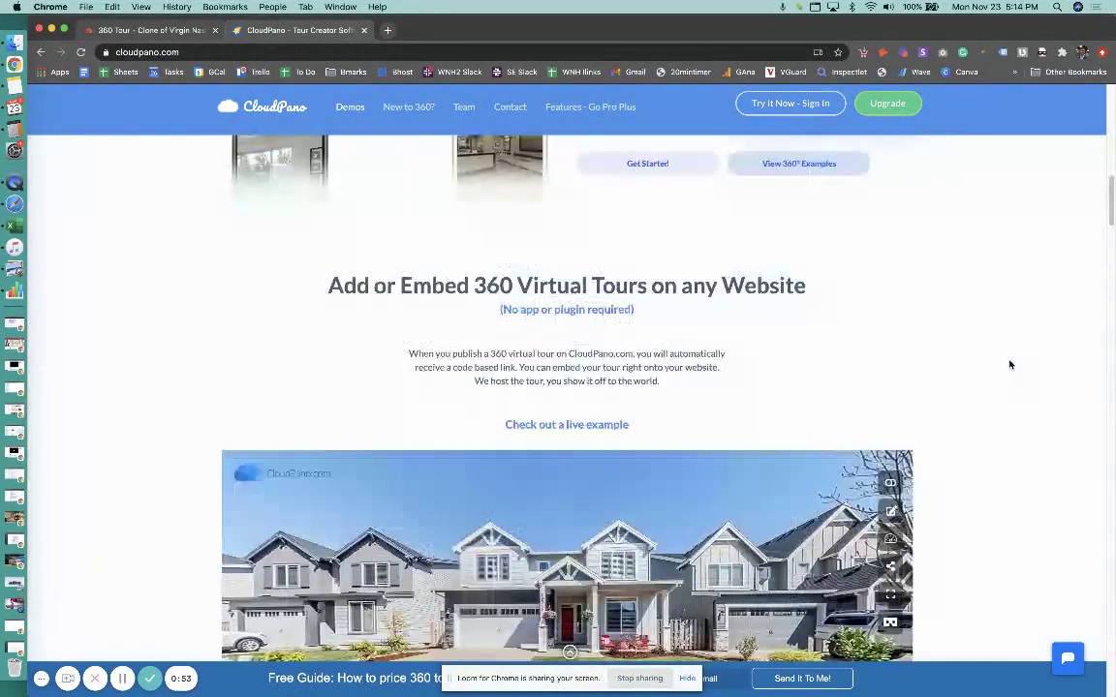
scroll(1011, 368, up, 3)
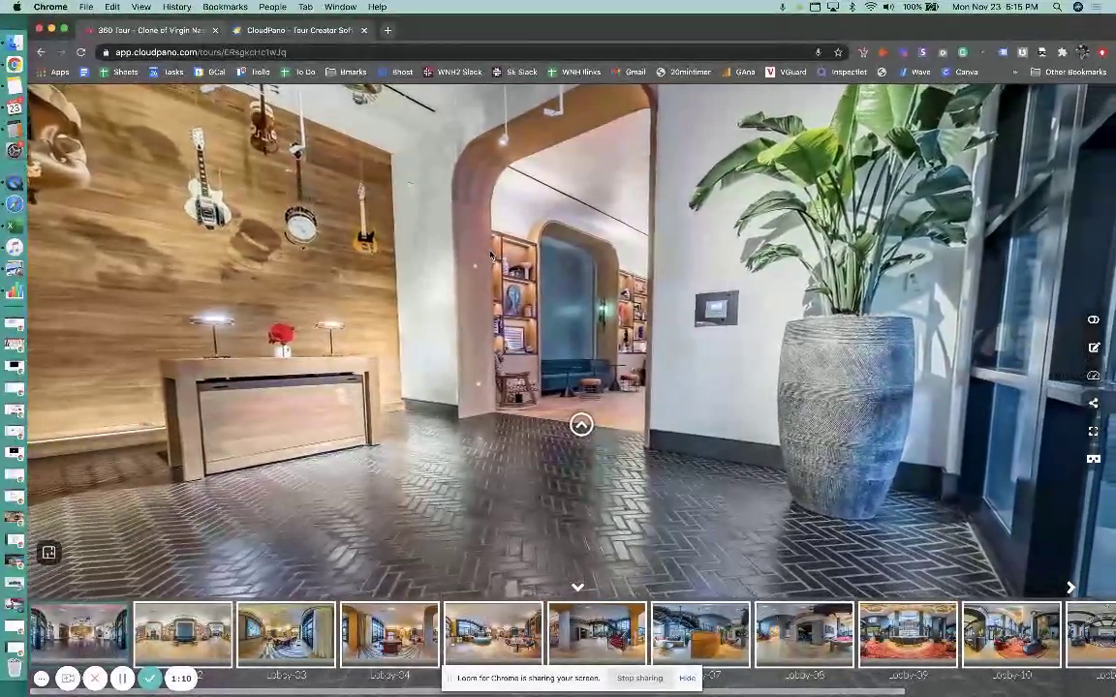
Walk through the published lobby tour using the floor hotspots, from Lobby-01 through Lobby-02, Lobby-03 and Lobby-04 to Lobby-06
drag(373, 285, 695, 239)
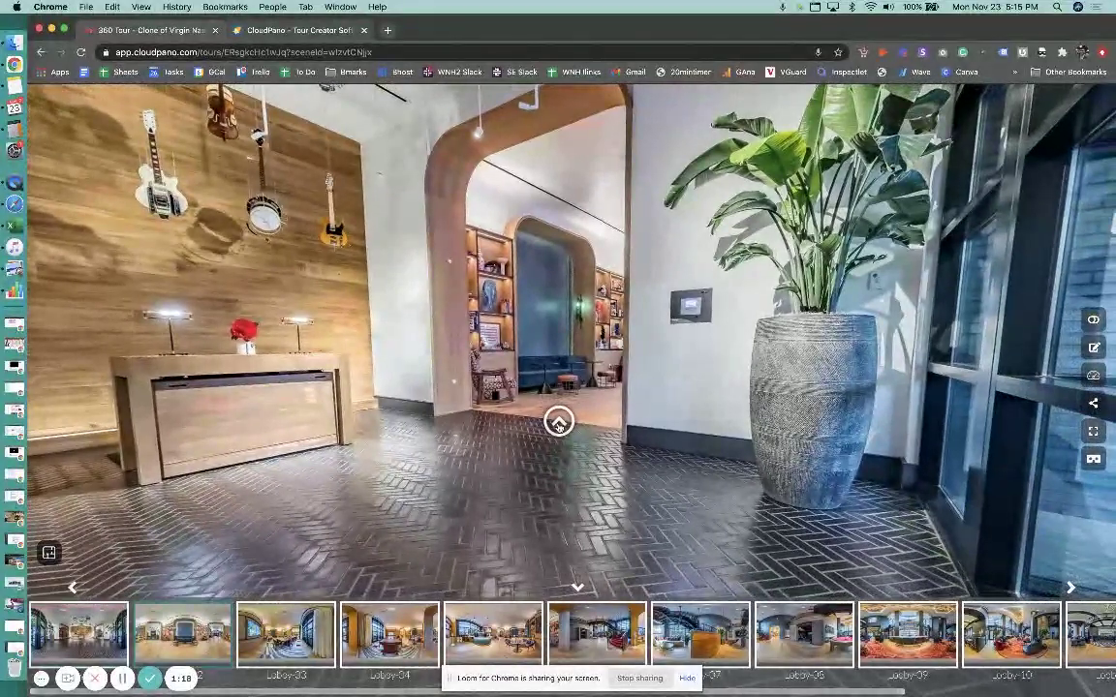
click(558, 422)
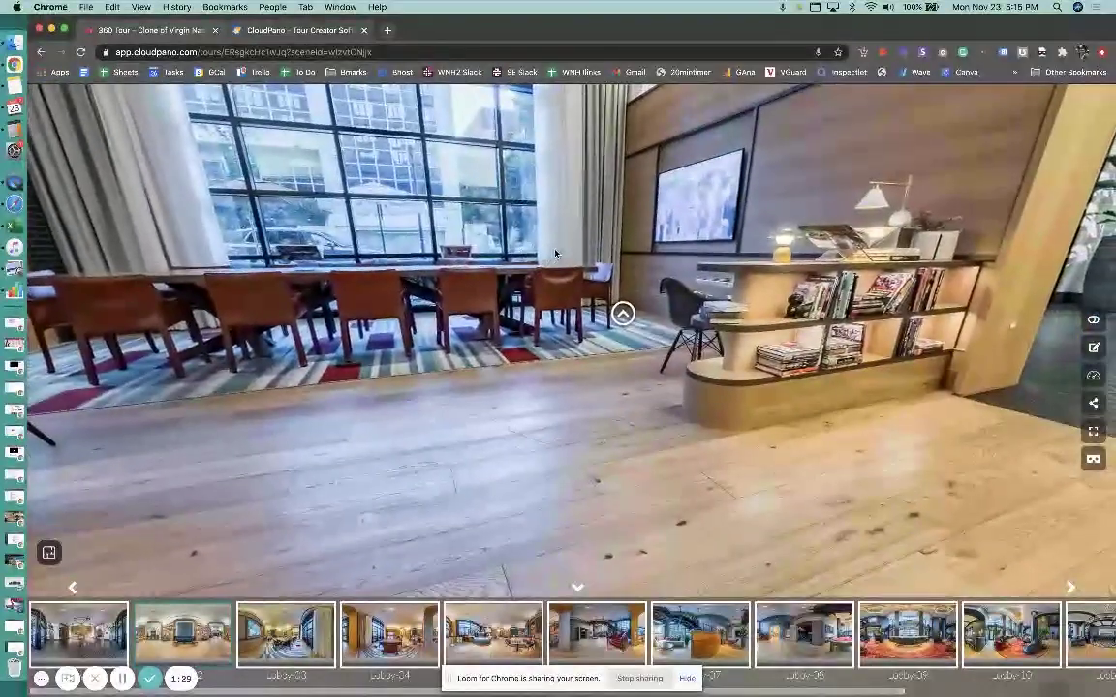
drag(555, 254, 597, 433)
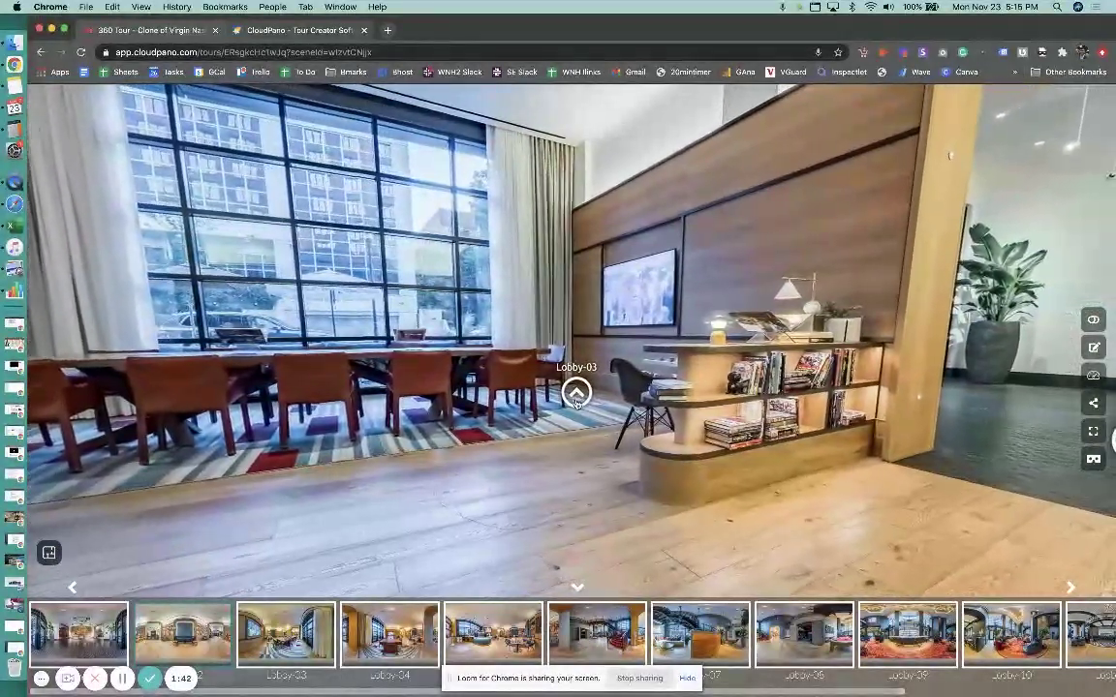
click(566, 393)
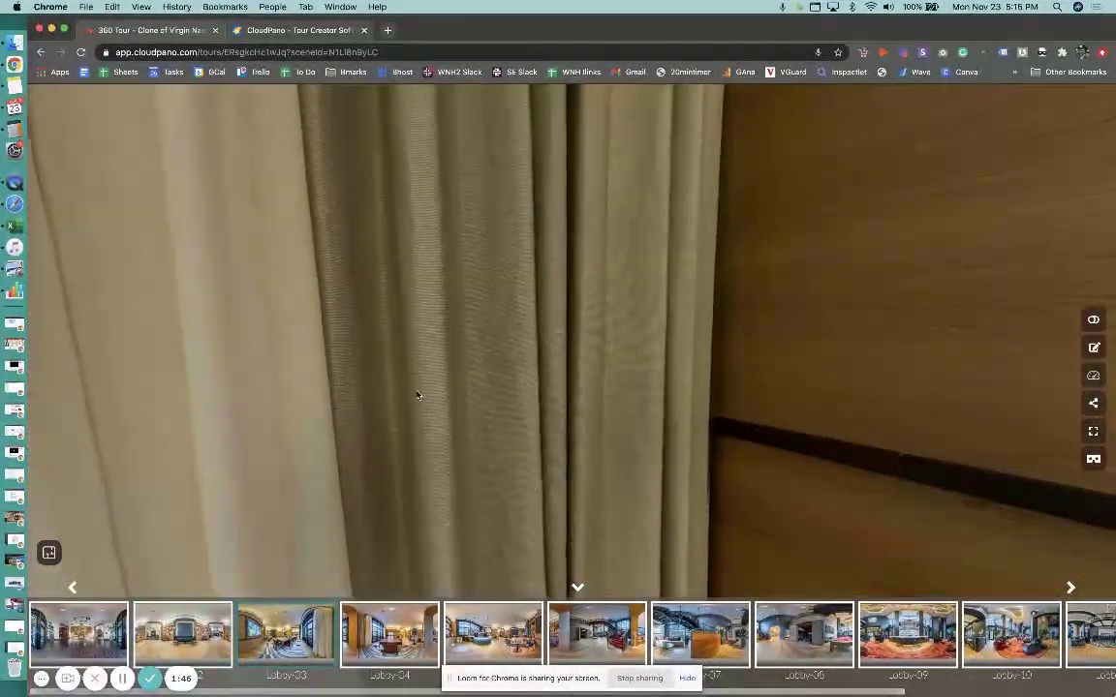
drag(441, 388, 710, 385)
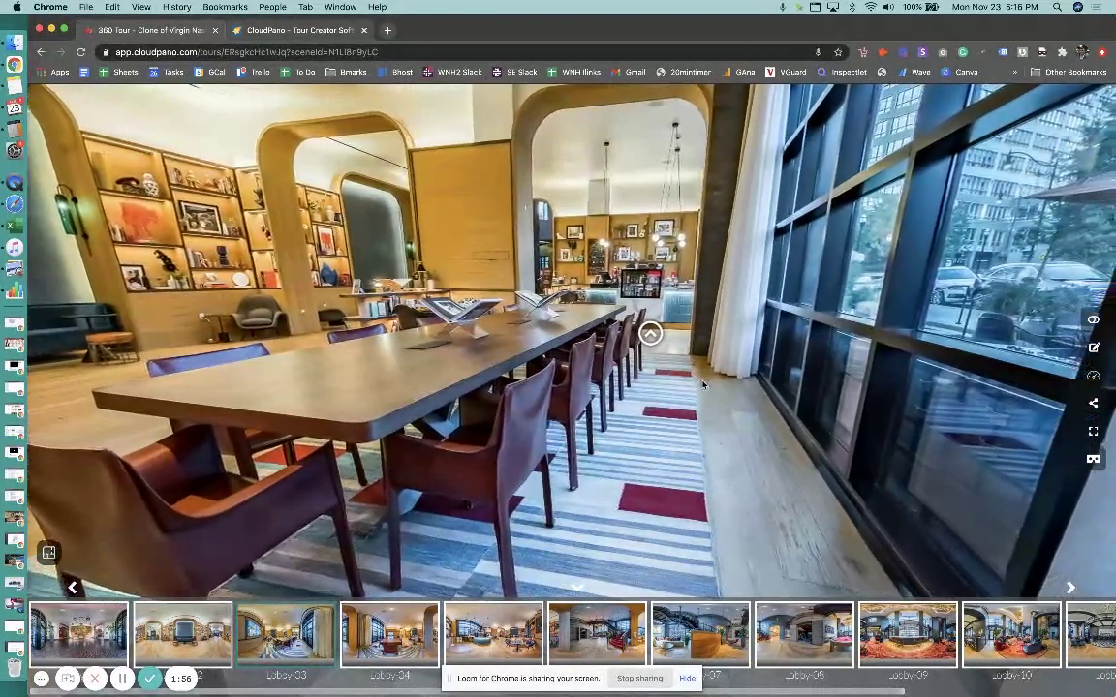
click(642, 334)
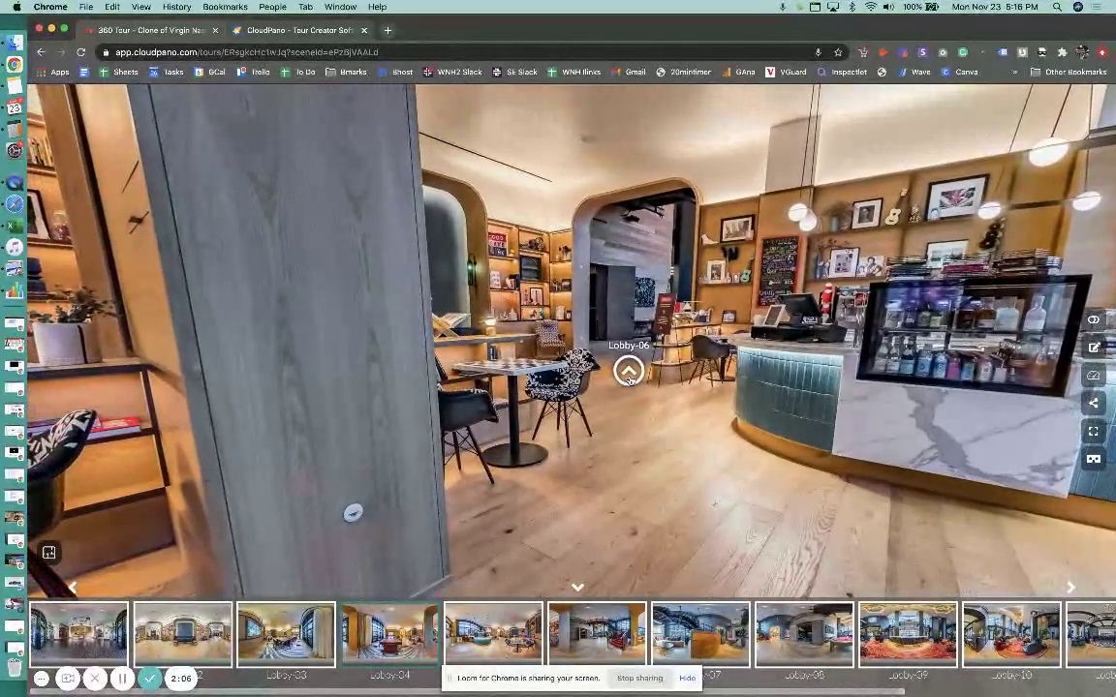
click(630, 377)
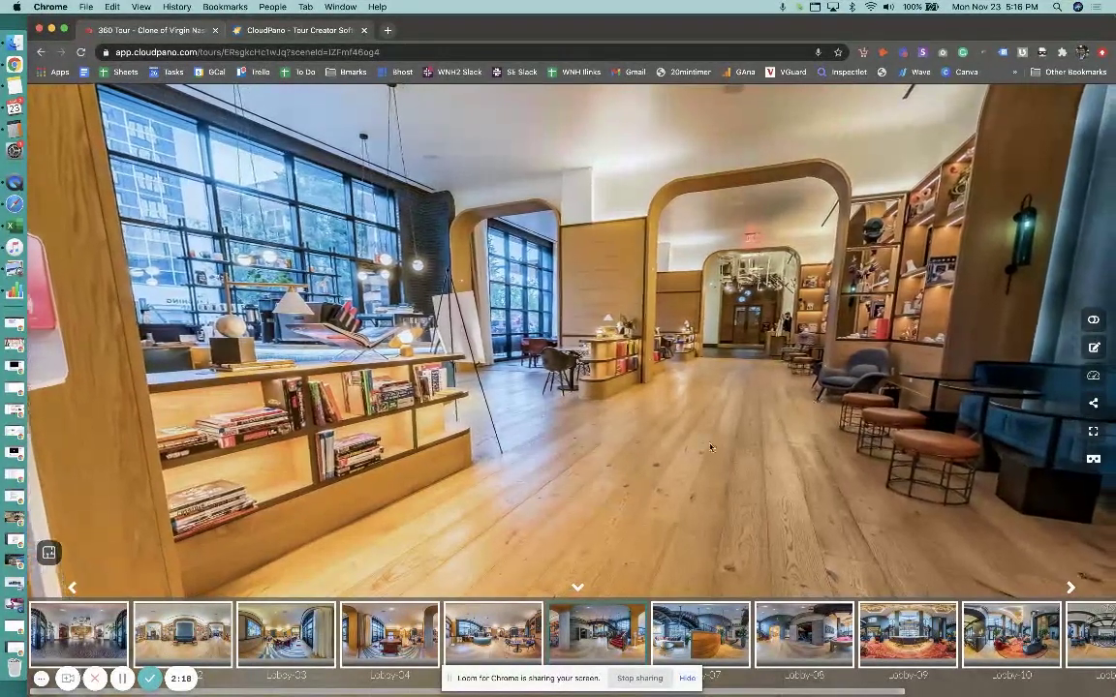
Return to the tour's first scene and follow the hotspots through Lobby-03 and Lobby-04, back to Lobby-01 and on to Lobby-02
click(85, 637)
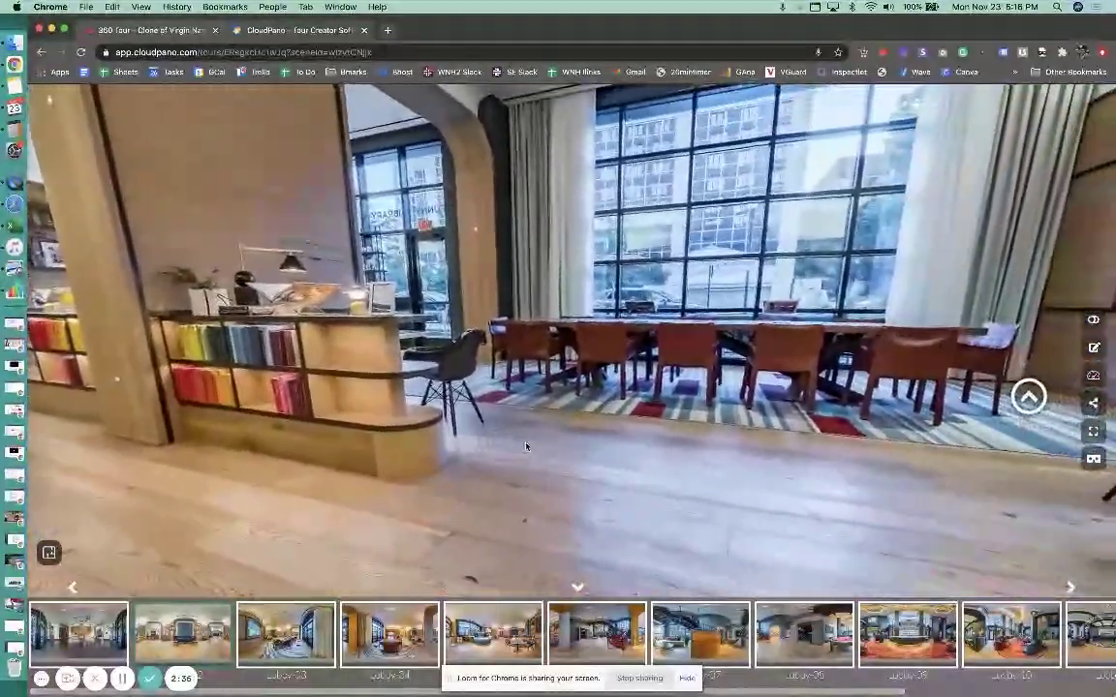
click(1023, 397)
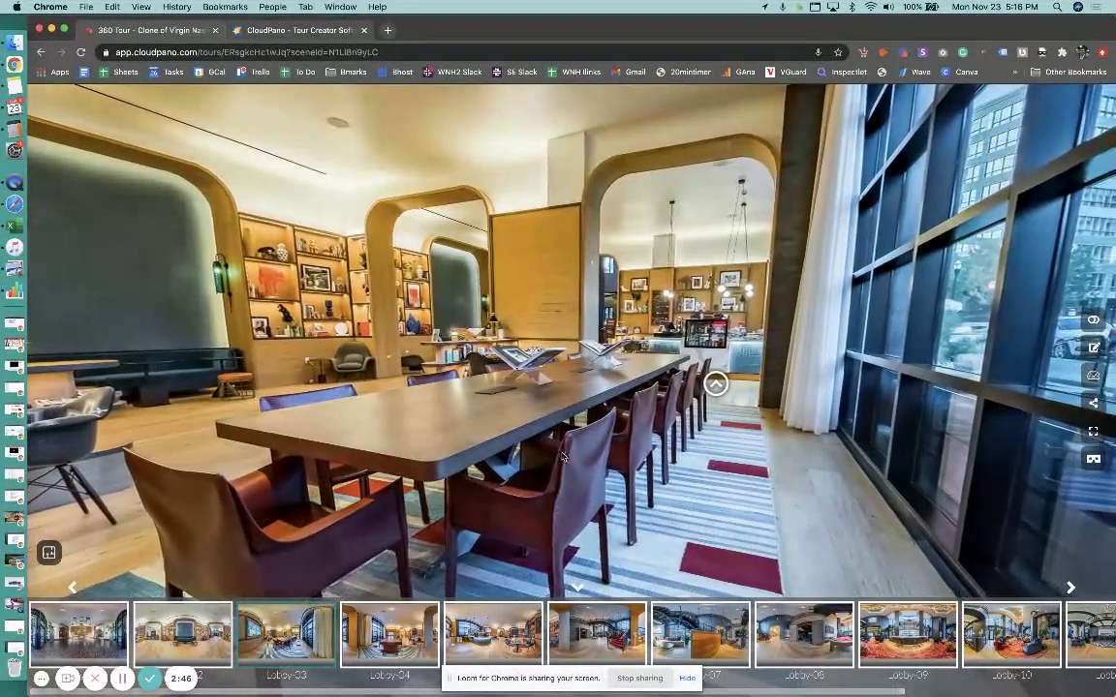
click(705, 397)
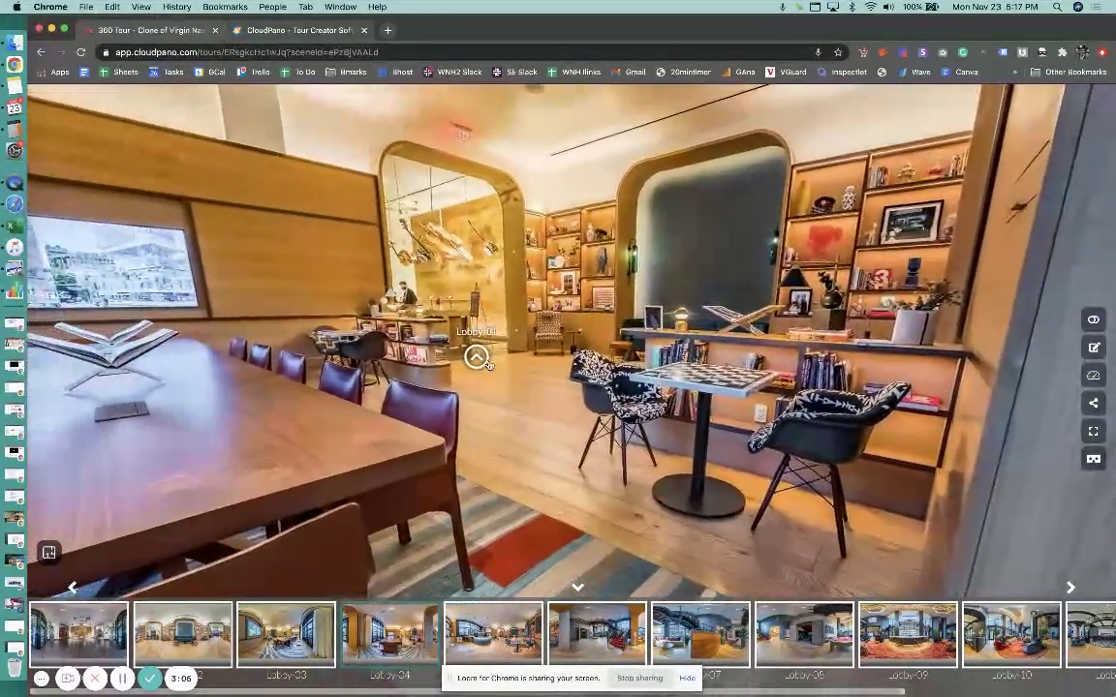
click(487, 361)
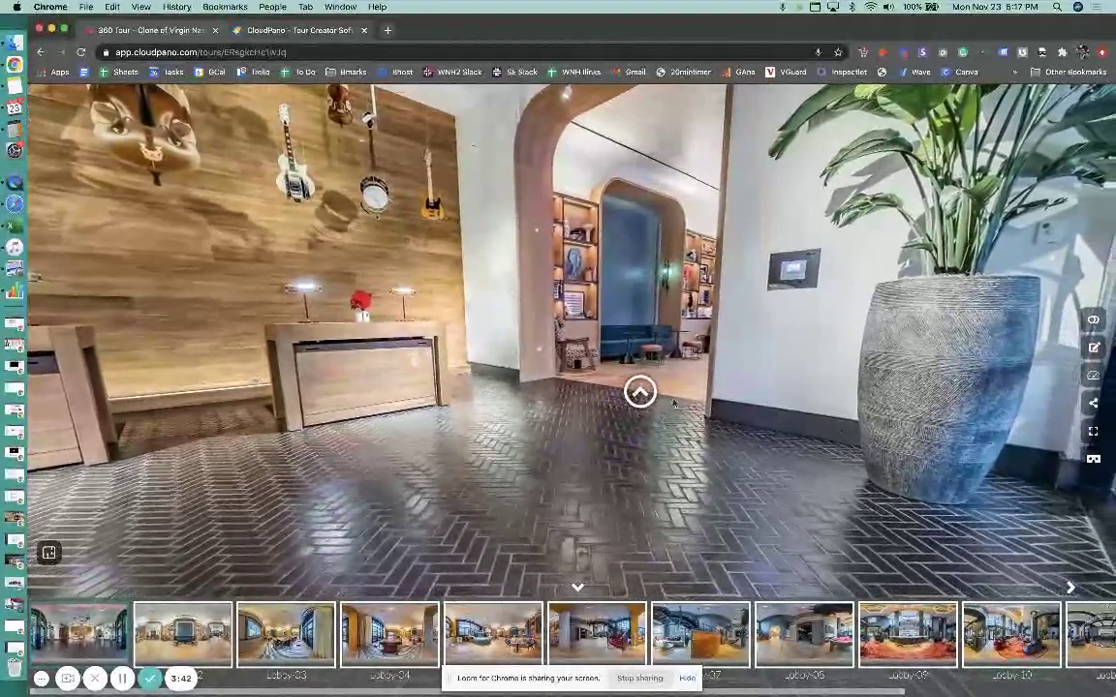
click(620, 392)
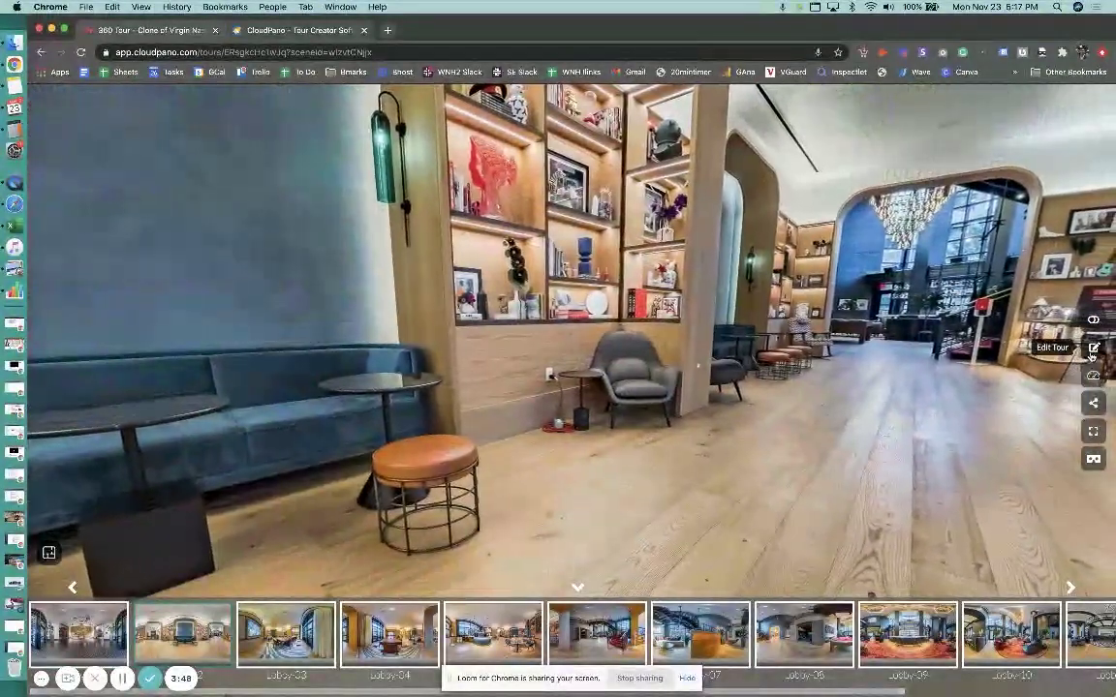
Open the lobby tour for editing and show its navigation settings
click(1092, 349)
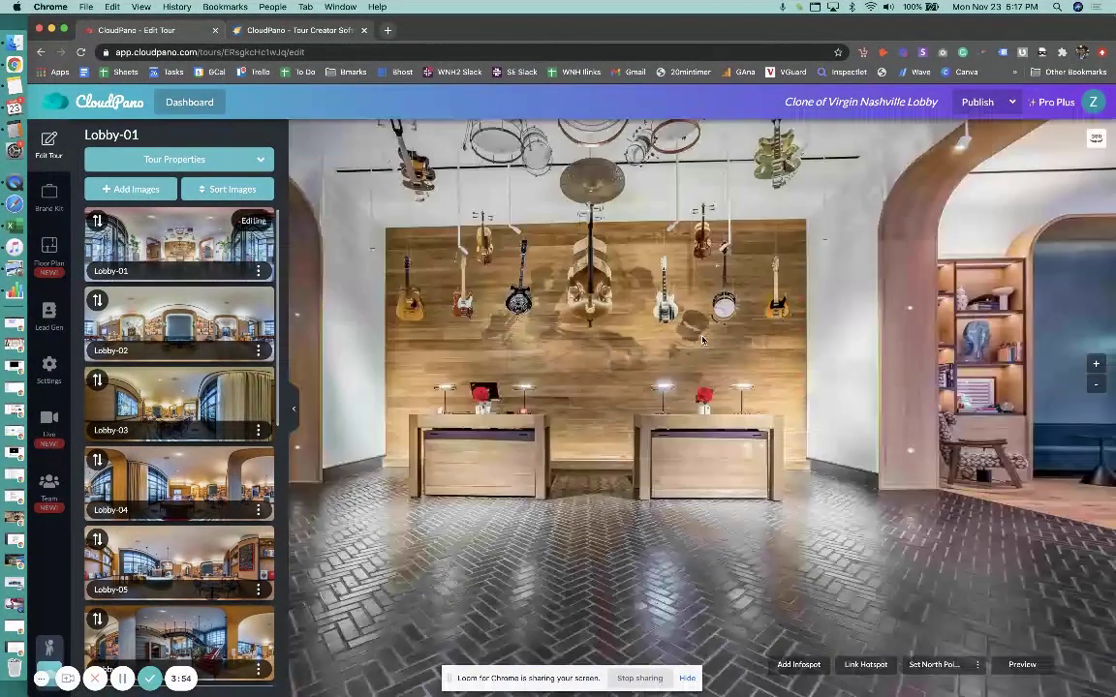
click(51, 370)
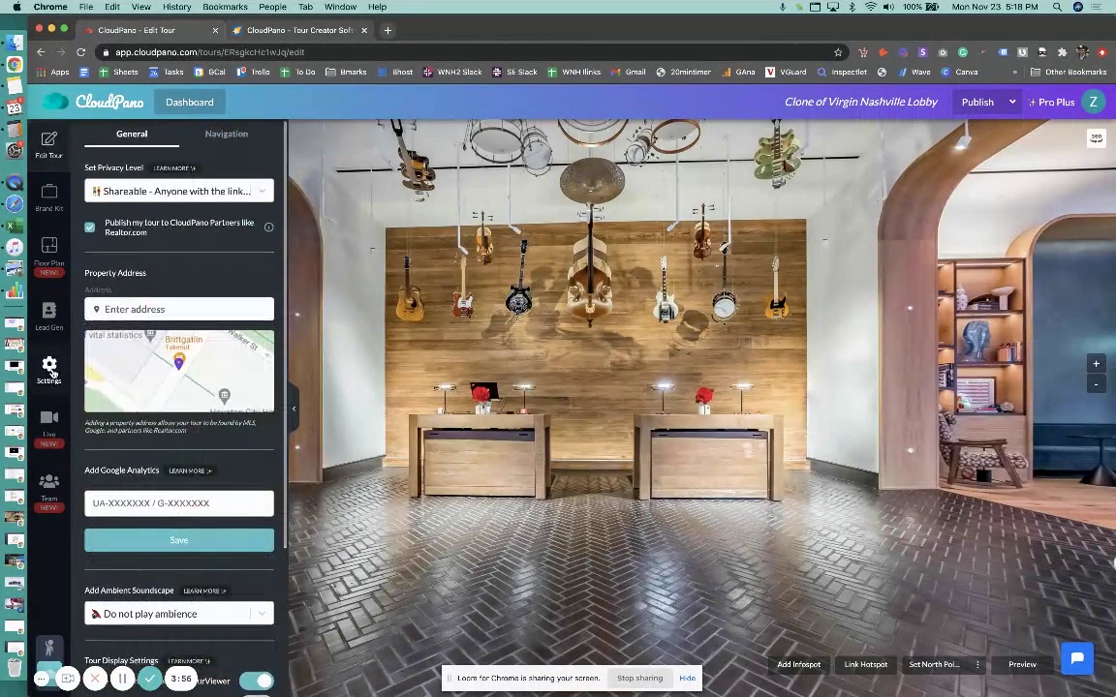
click(241, 140)
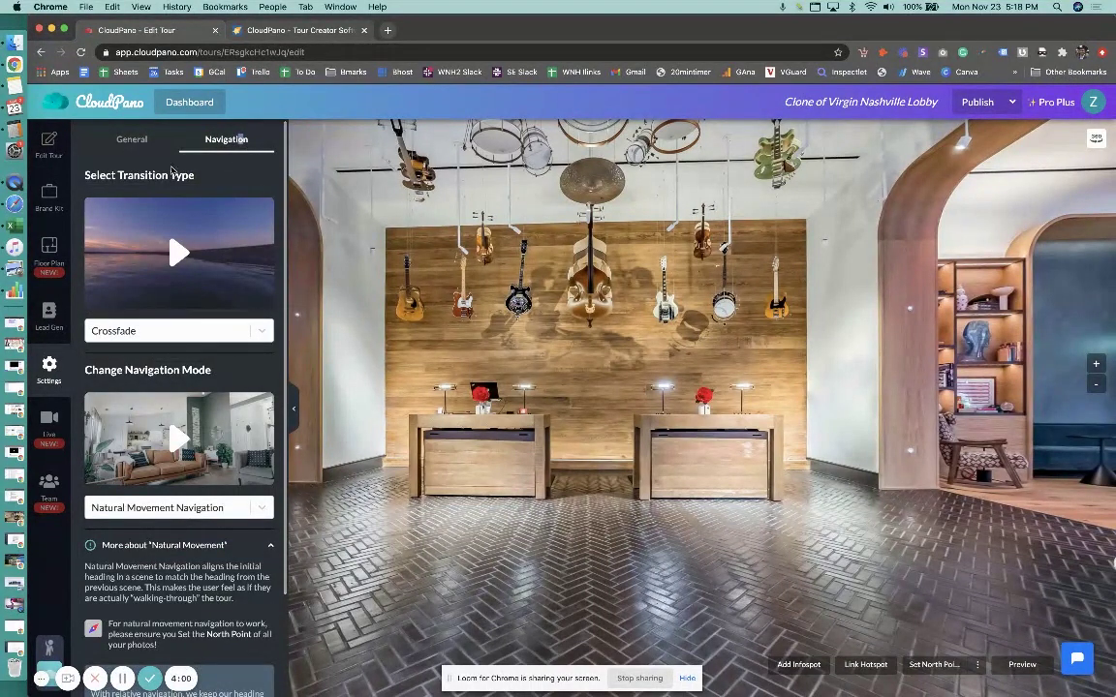
Review the Natural Movement Navigation explanation, then briefly play and pause the navigation mode video
scroll(184, 407, down, 2)
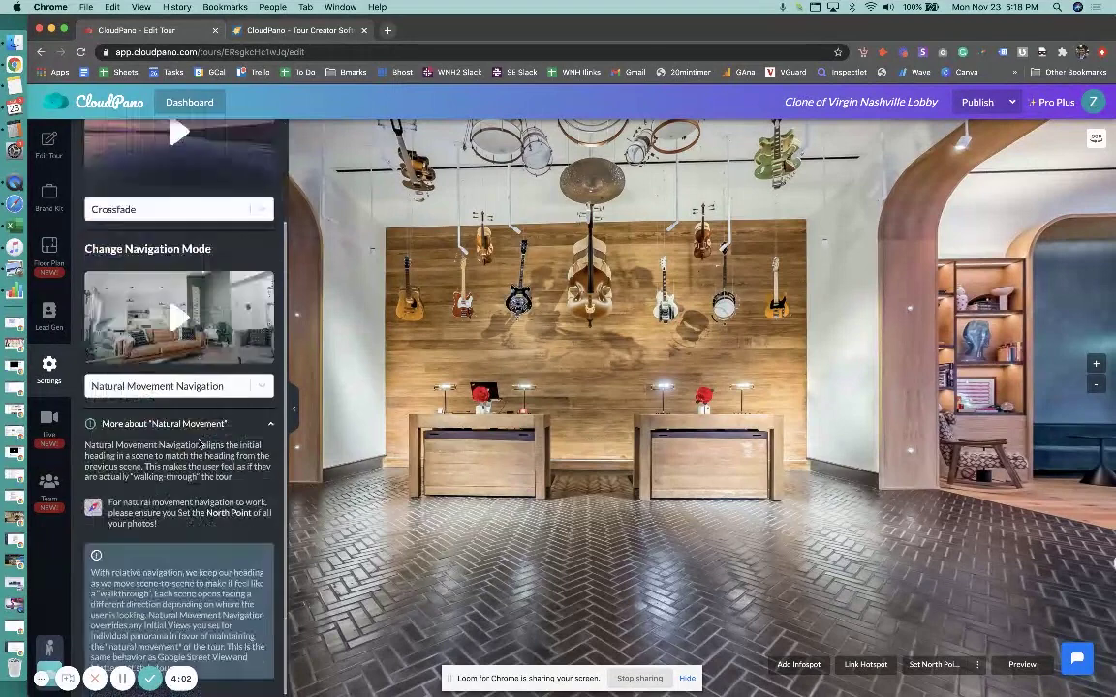
click(193, 324)
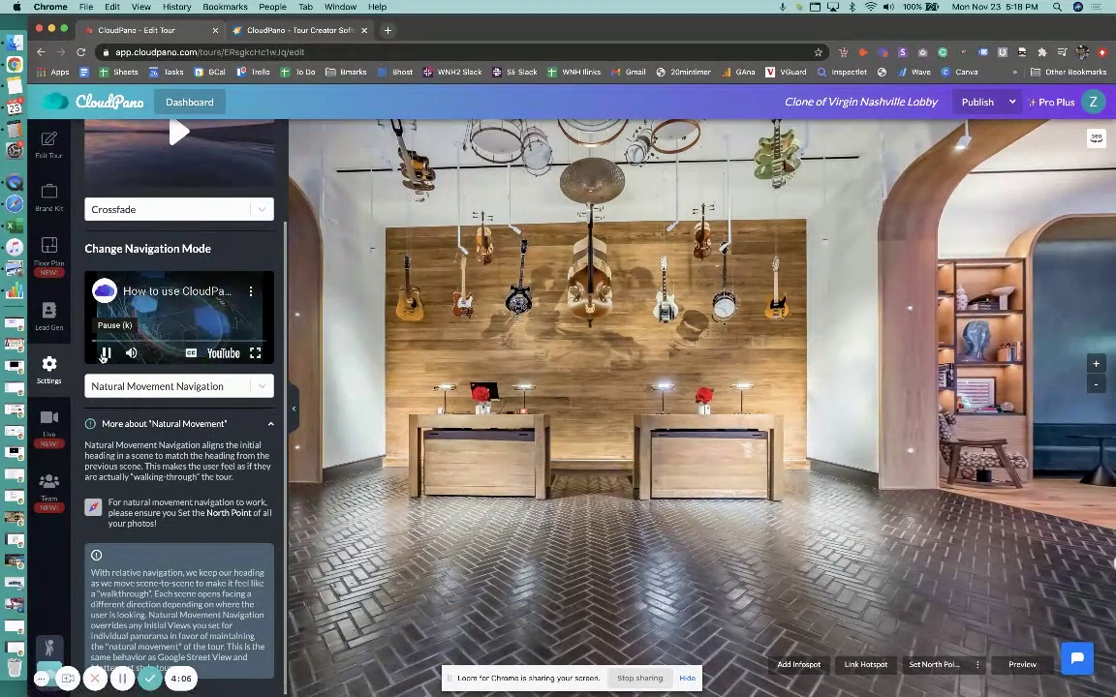
click(104, 354)
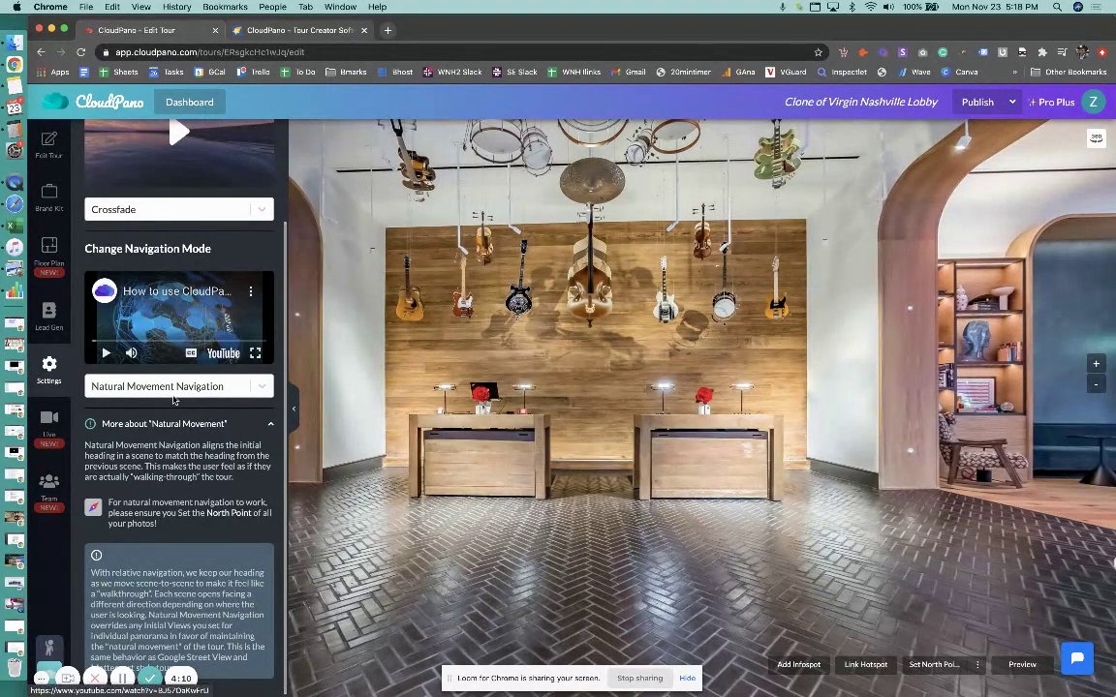
Switch the navigation mode to Initial View Navigation and back to Natural Movement Navigation
click(259, 390)
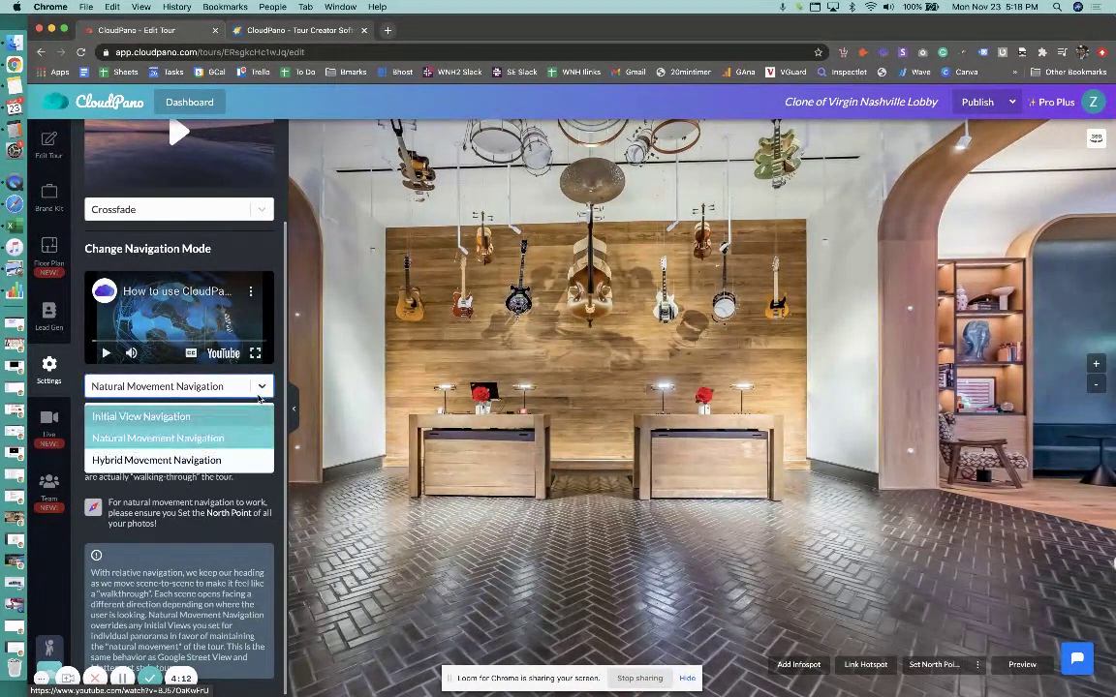
click(204, 416)
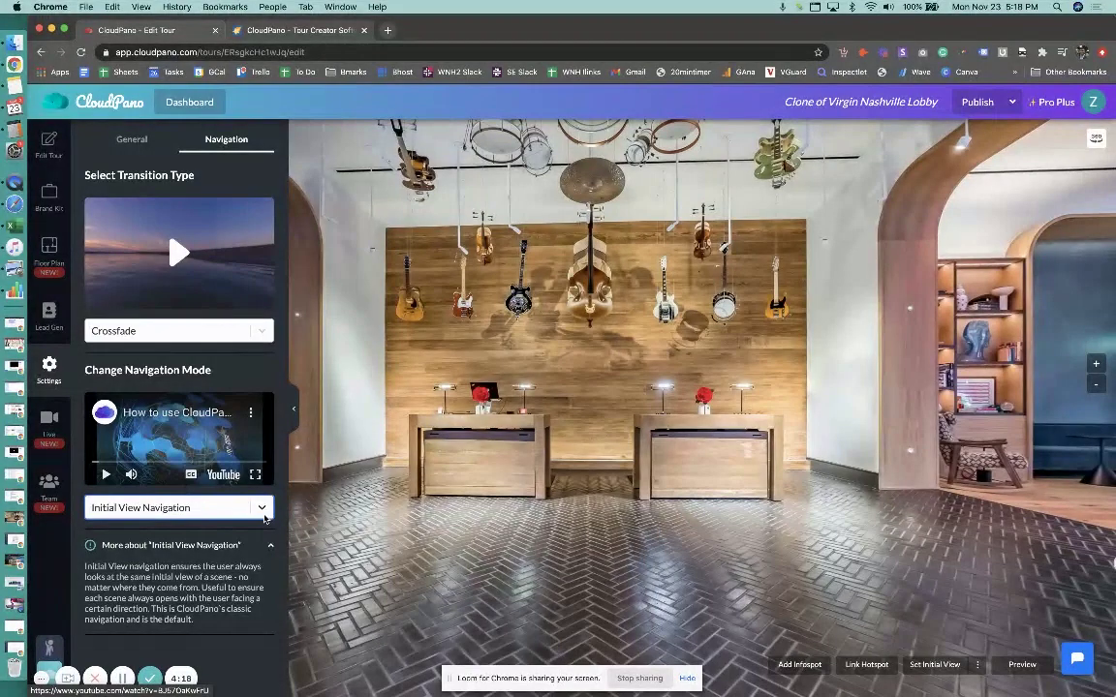
click(261, 511)
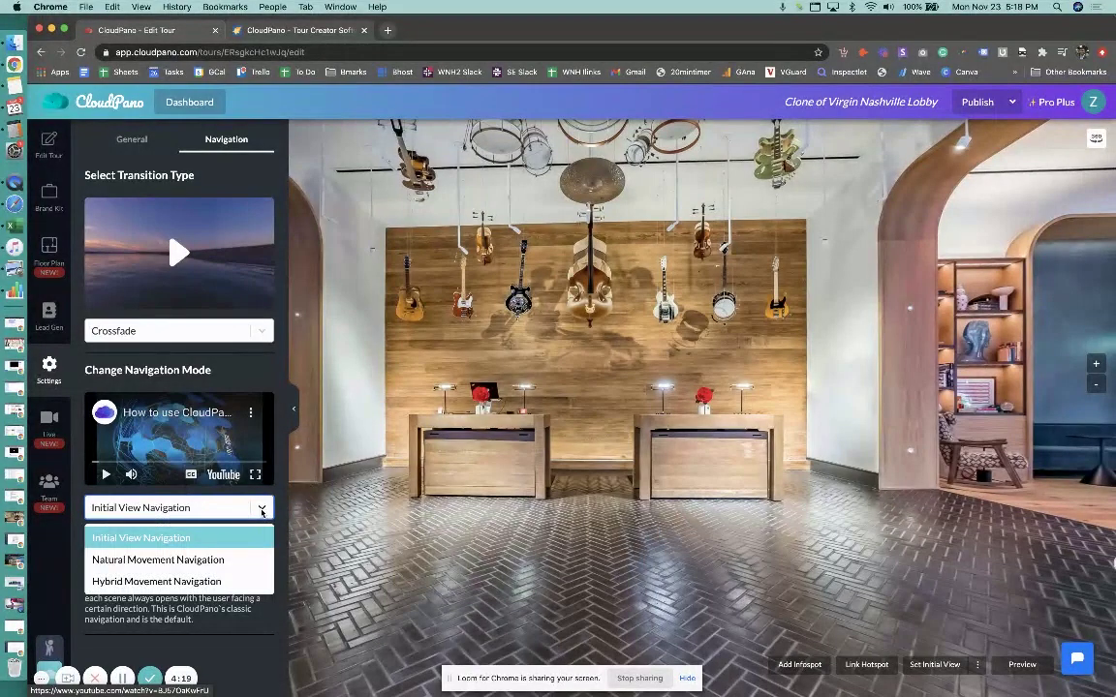
click(204, 560)
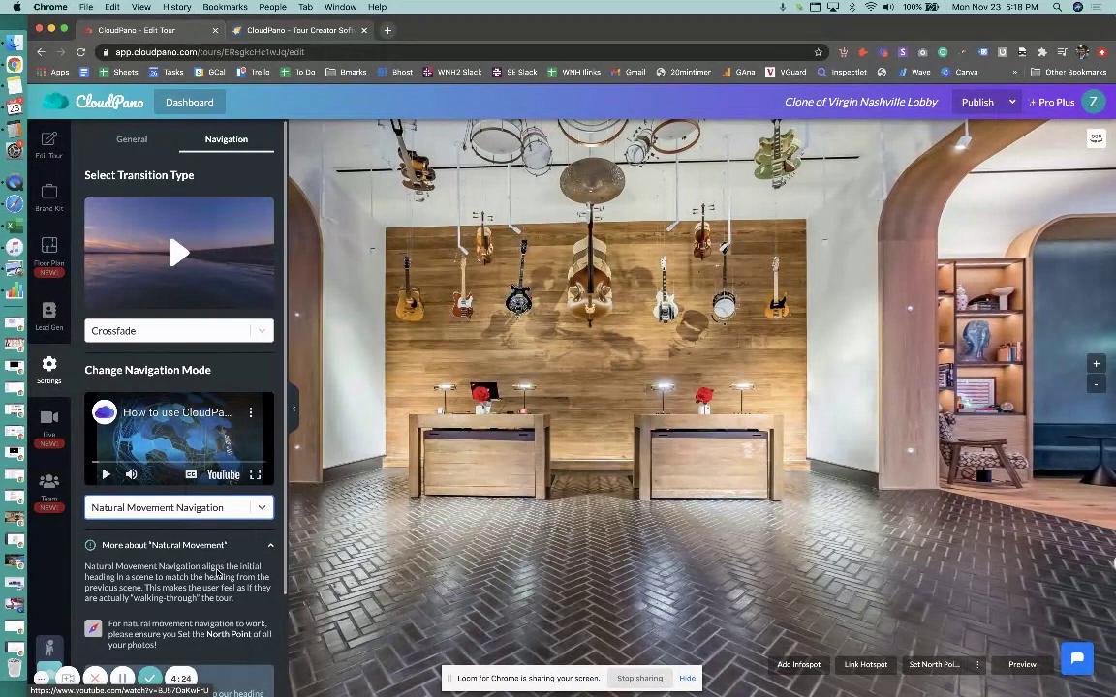
Set the tour's navigation mode to Hybrid Movement Navigation
click(194, 508)
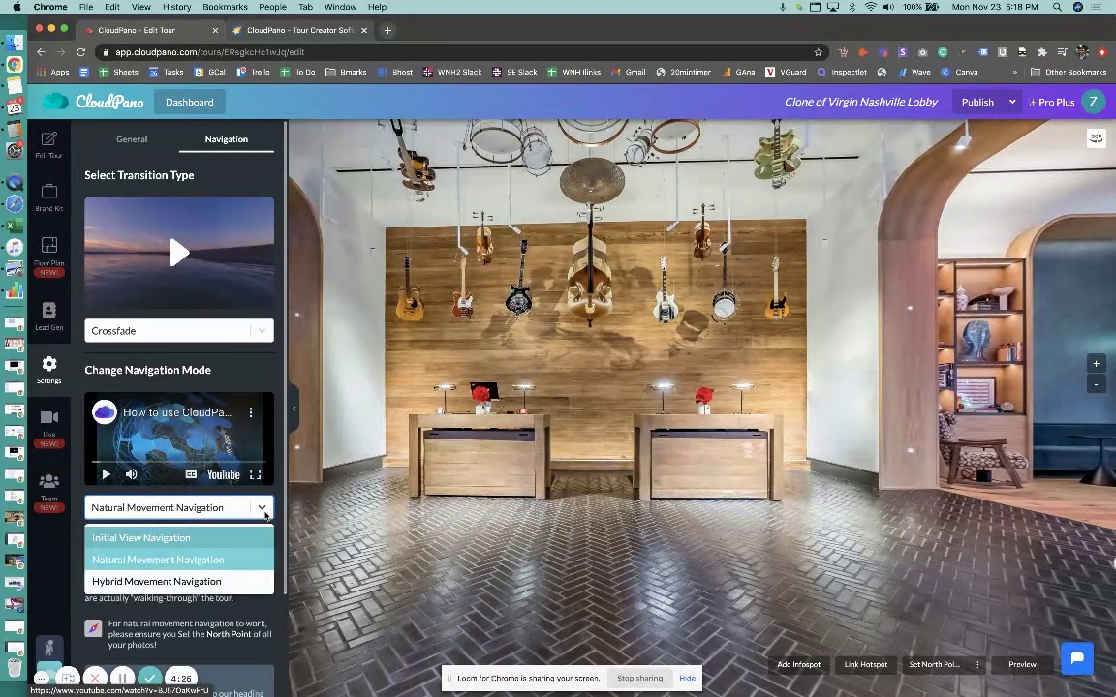
click(142, 582)
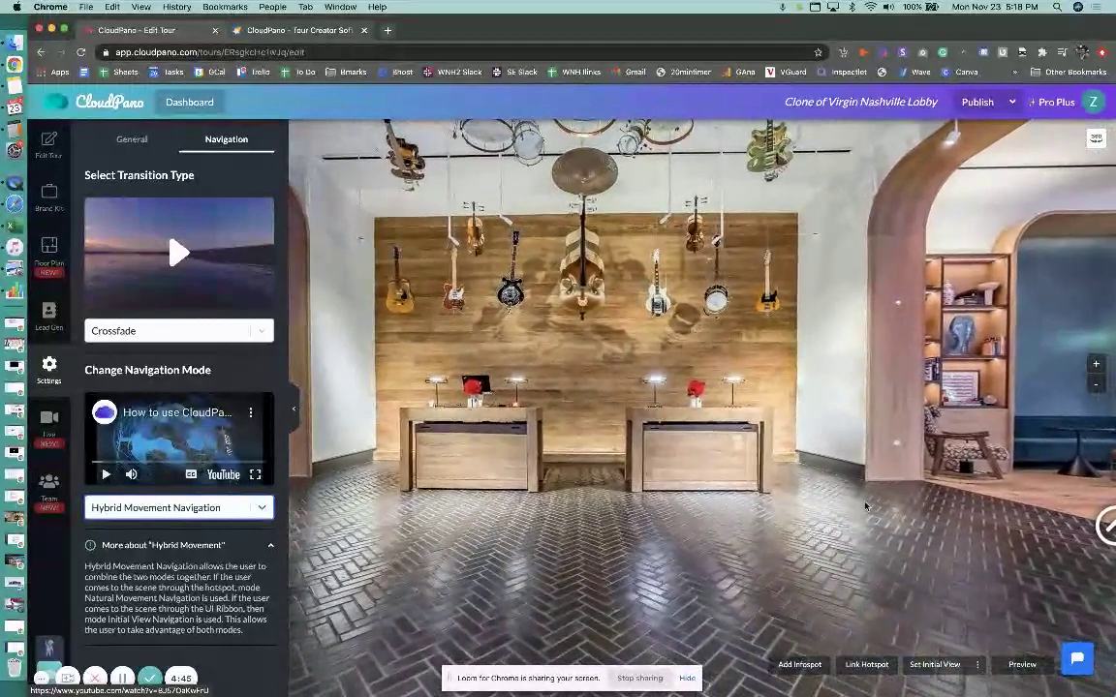
Set the view facing the front desks as both the initial view and the North Point of Lobby-01
click(934, 664)
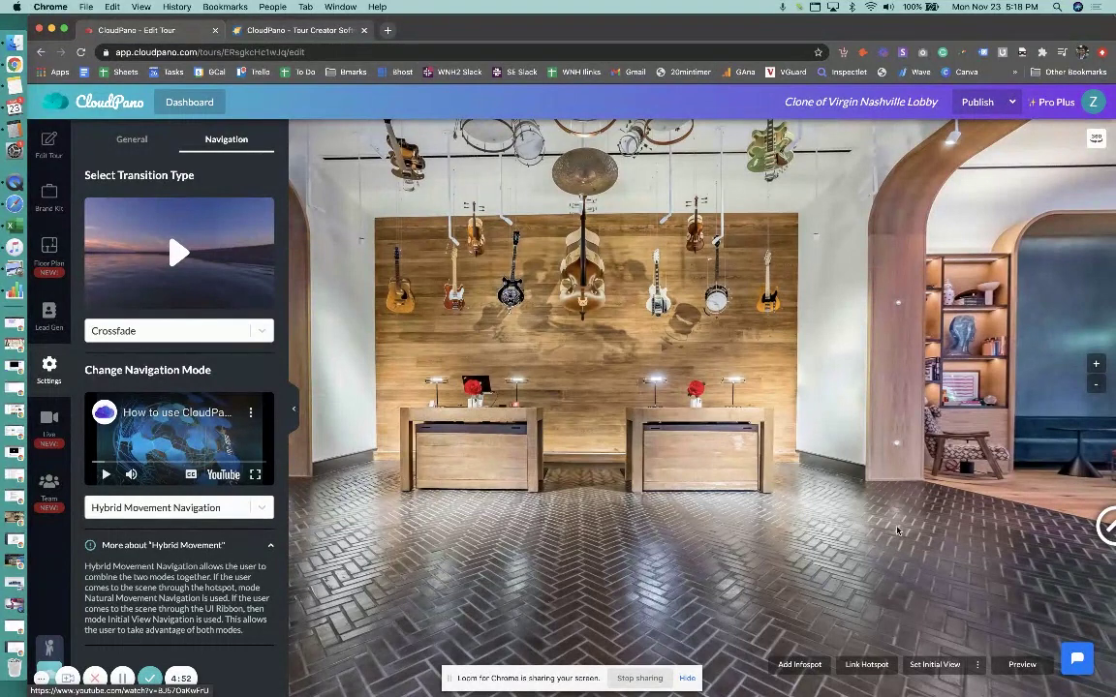
click(977, 664)
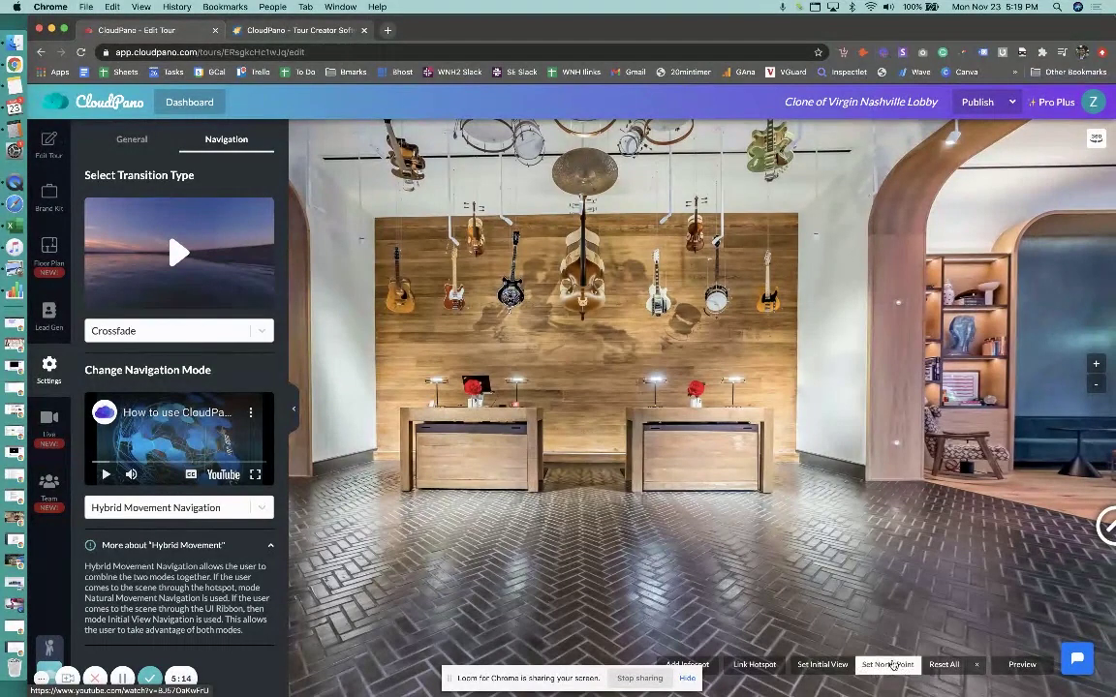
click(889, 666)
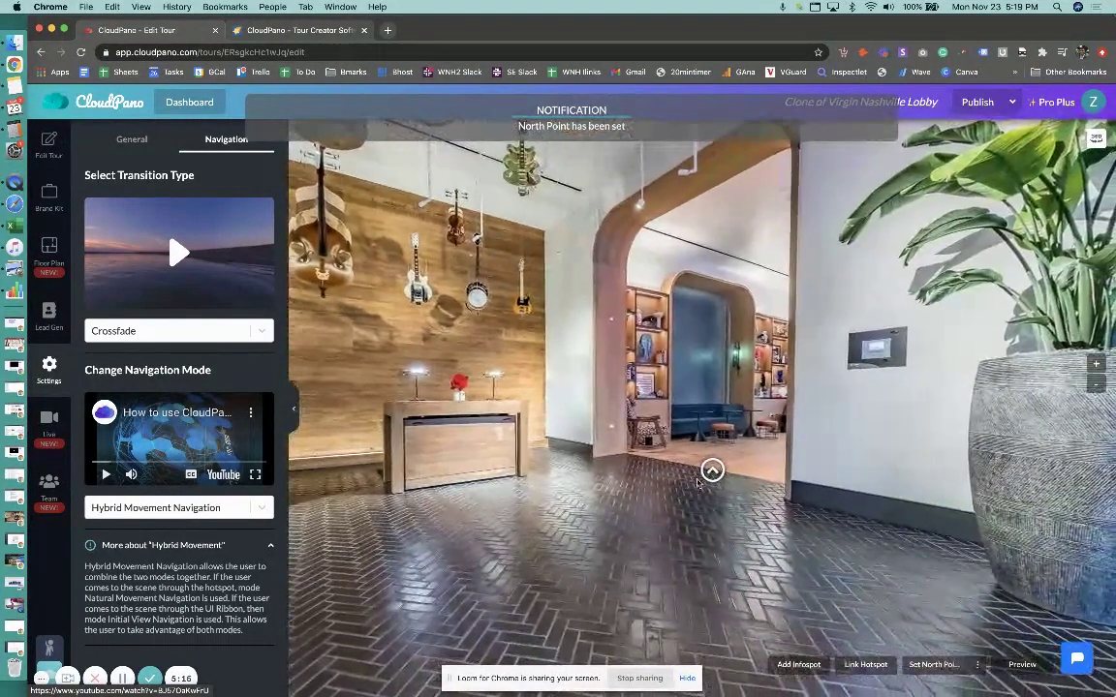
Enter Lobby-02 through the hotspot and set its North Point facing the blue sofa between the wall lamps
click(710, 471)
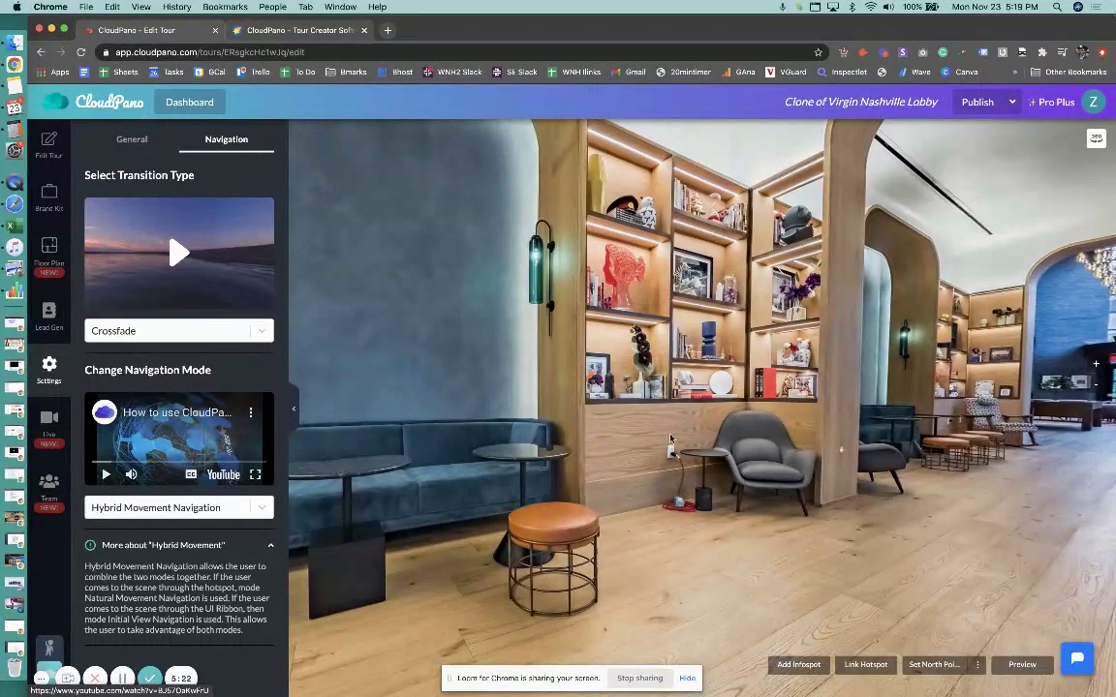
drag(571, 431, 689, 442)
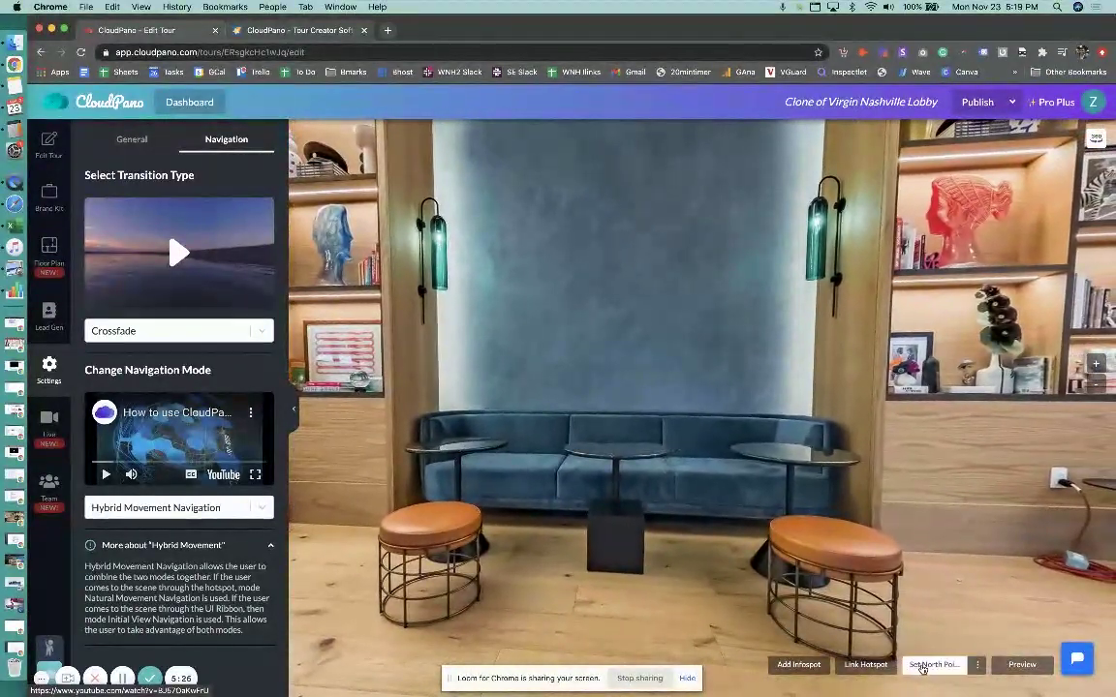
click(921, 666)
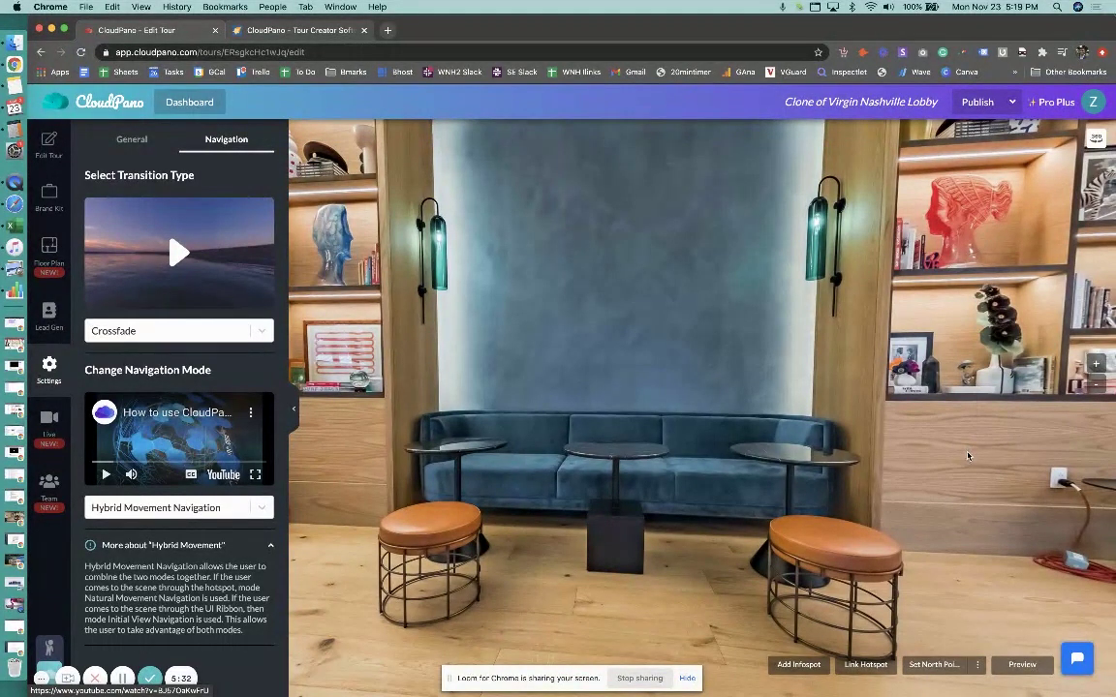
Set the view facing the long table and large windows as the initial view of Lobby-02
click(968, 453)
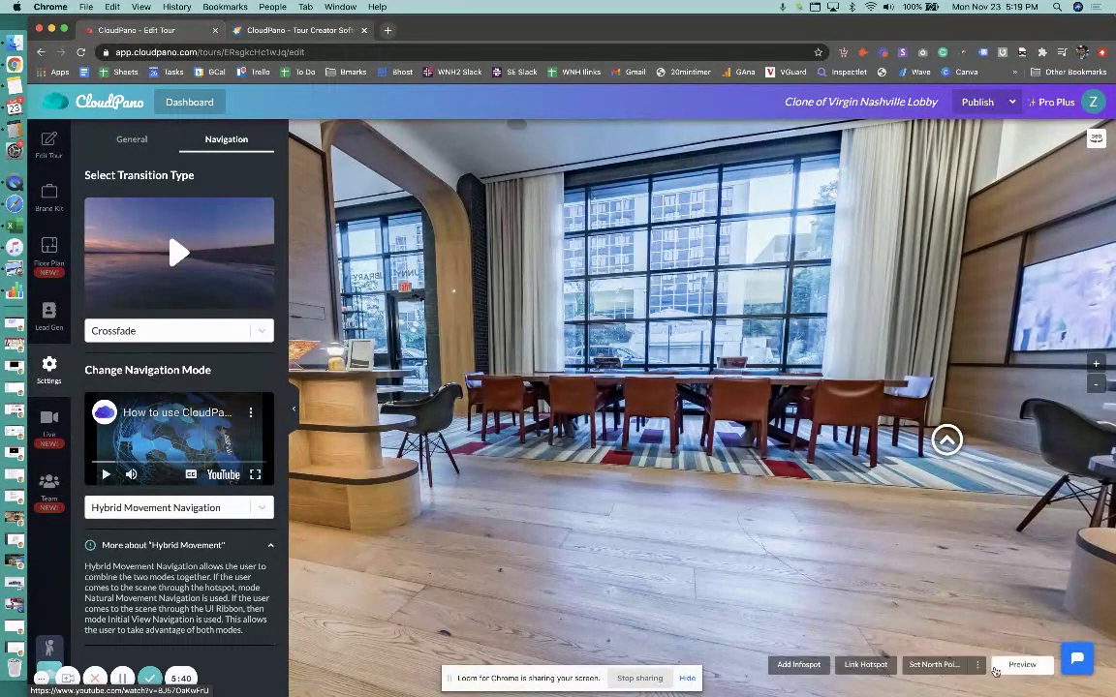
click(977, 664)
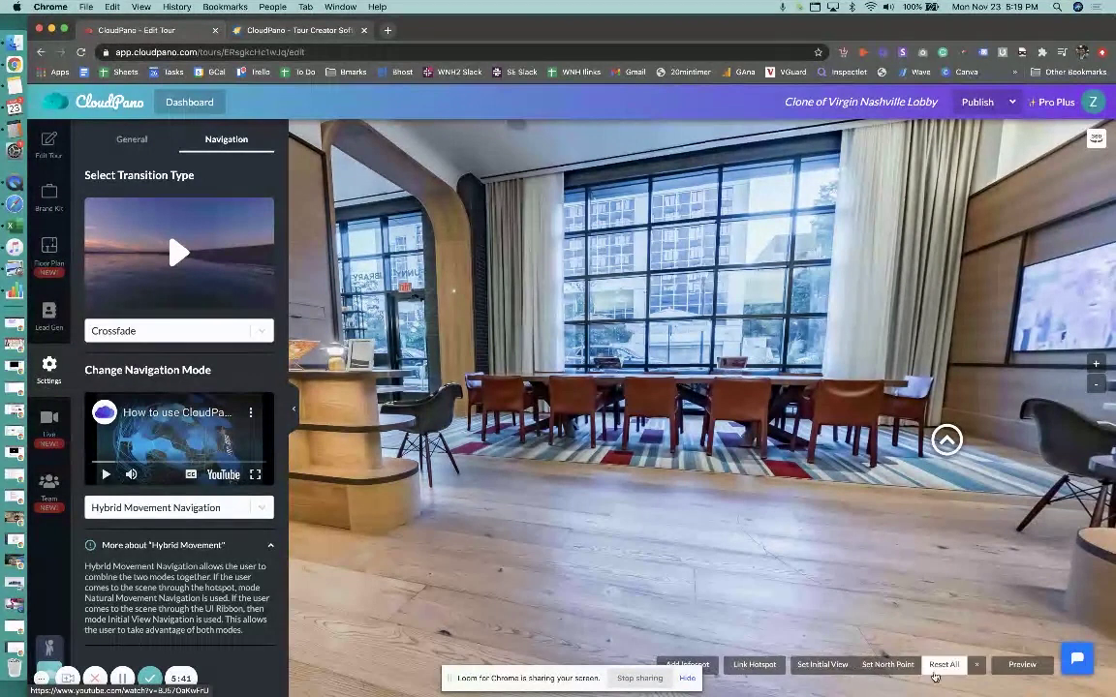
click(820, 668)
Enter Lobby-03 through the hotspot and set its initial view facing along the long table toward the shelves and café
drag(803, 517, 642, 375)
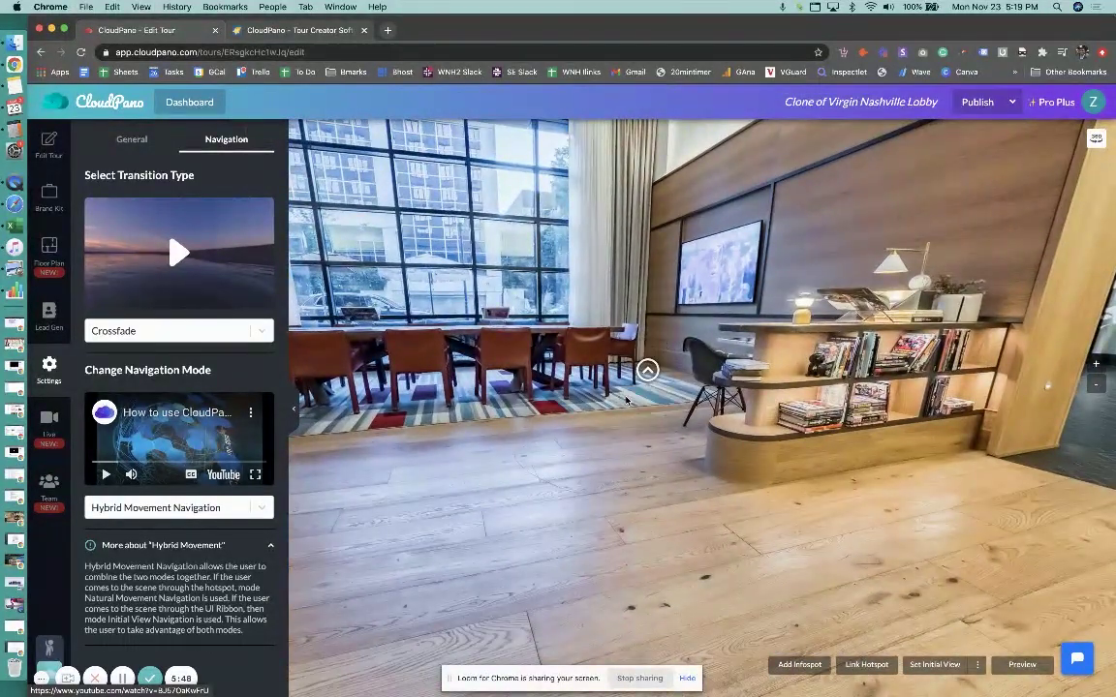
click(627, 399)
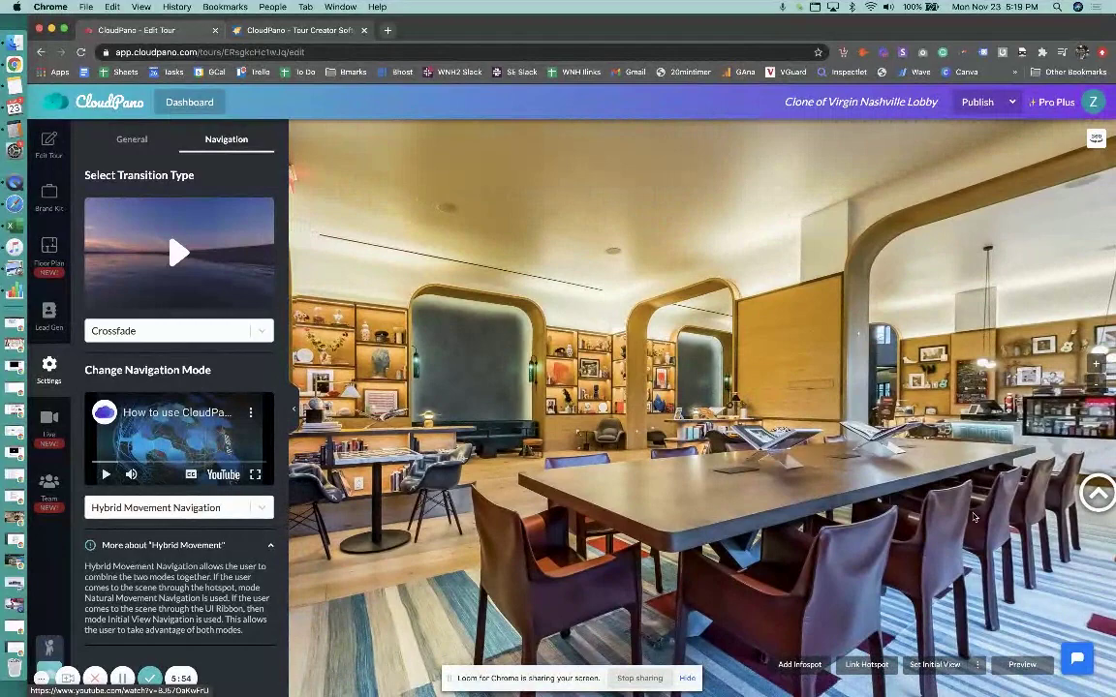
click(933, 666)
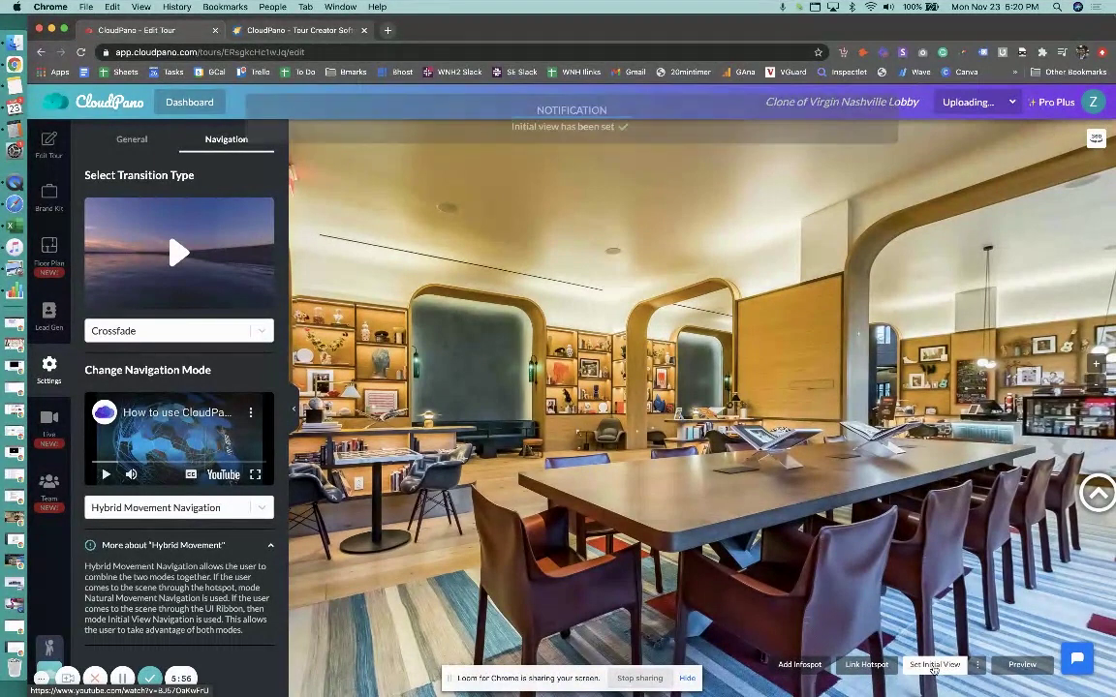
Enter Lobby-04 through the hotspot and set its North Point facing the grey column between the chess tables
drag(780, 432, 717, 472)
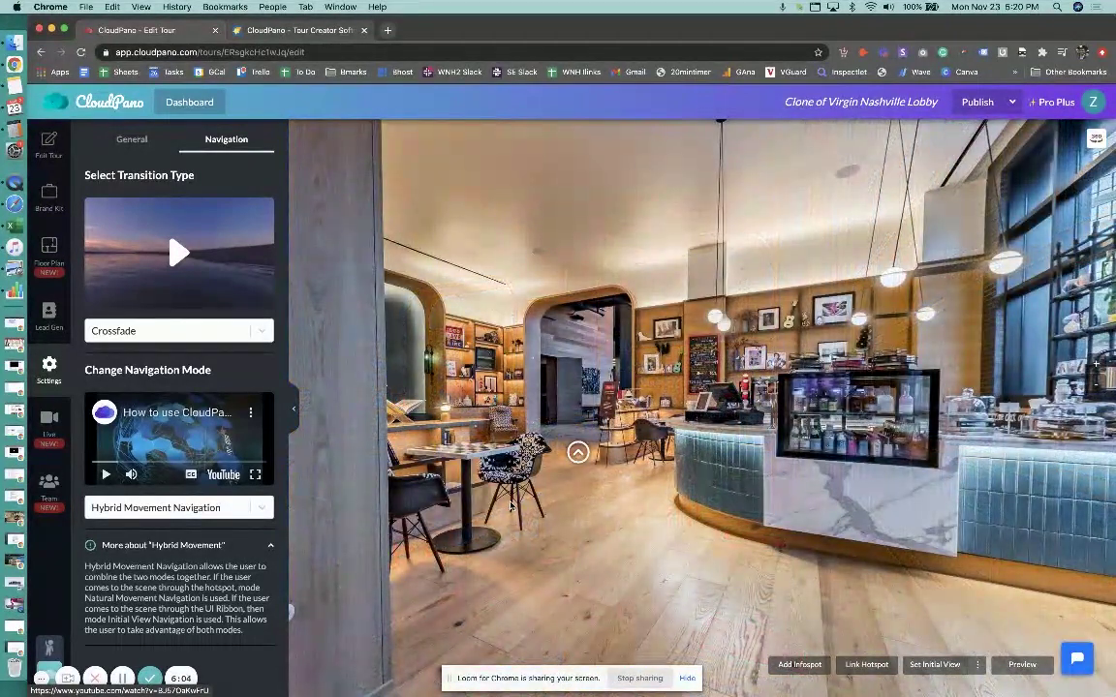
click(512, 505)
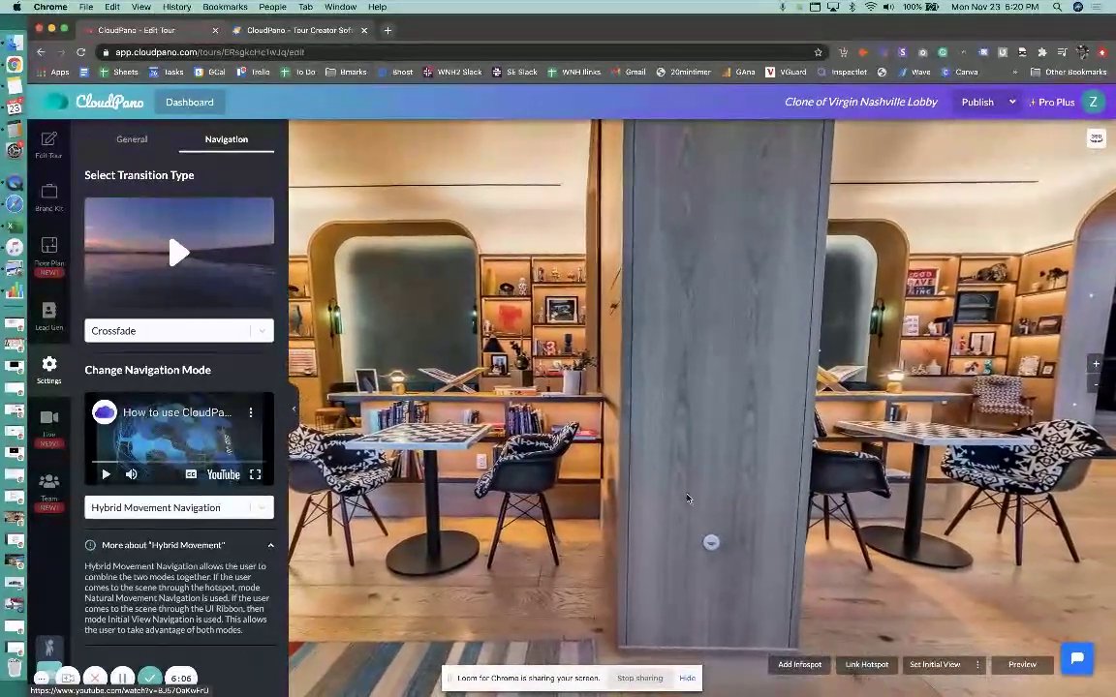
click(979, 664)
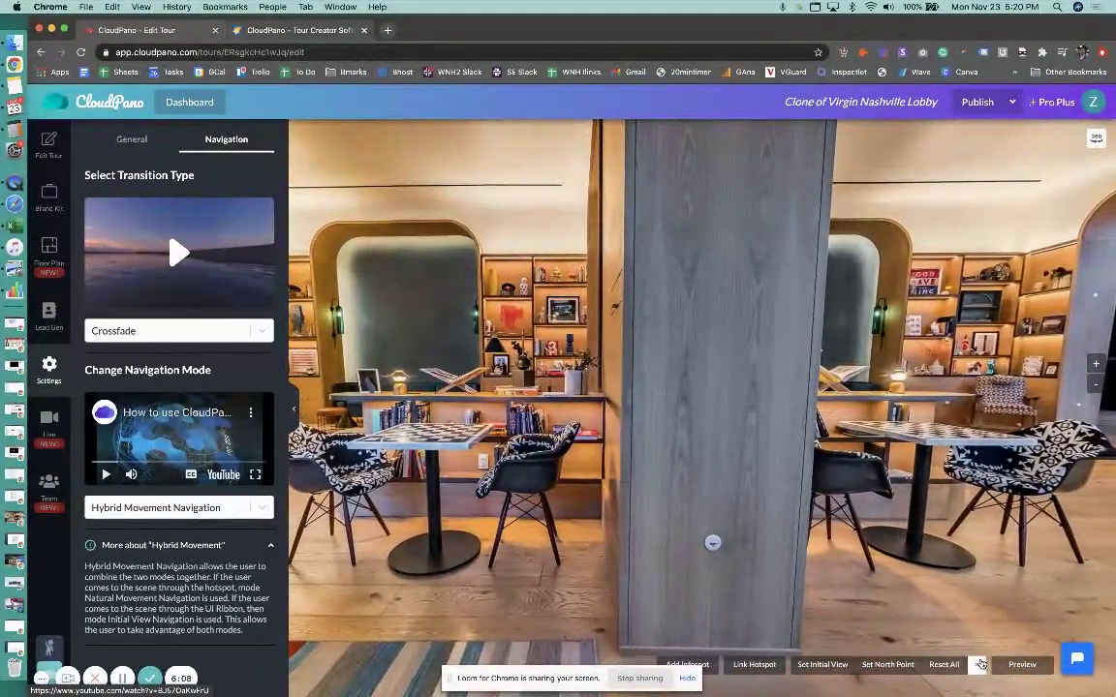
click(888, 664)
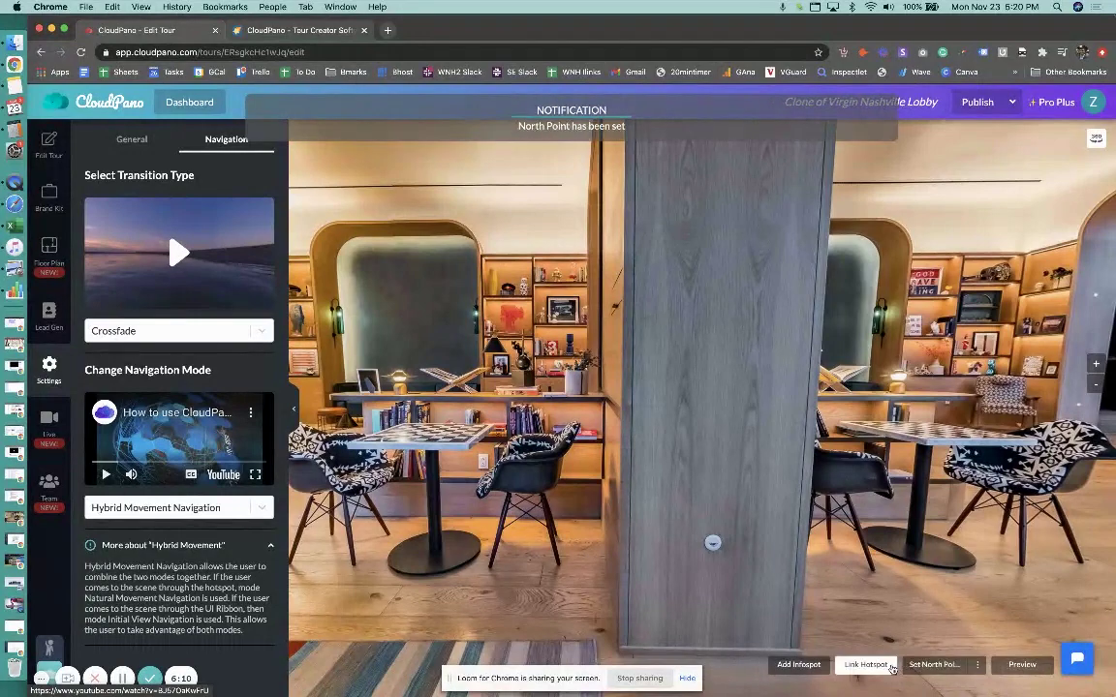
Enter Lobby-06 through the hotspot and set its initial view facing the pool table and chandelier beside the red stairs
drag(708, 361, 670, 411)
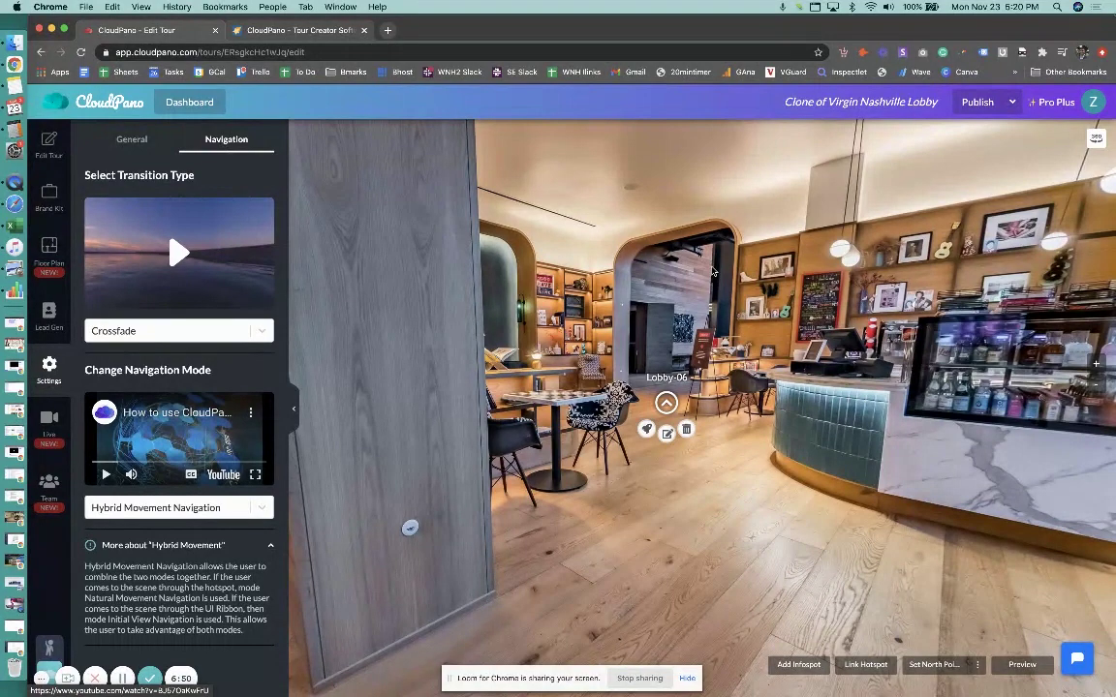
click(645, 435)
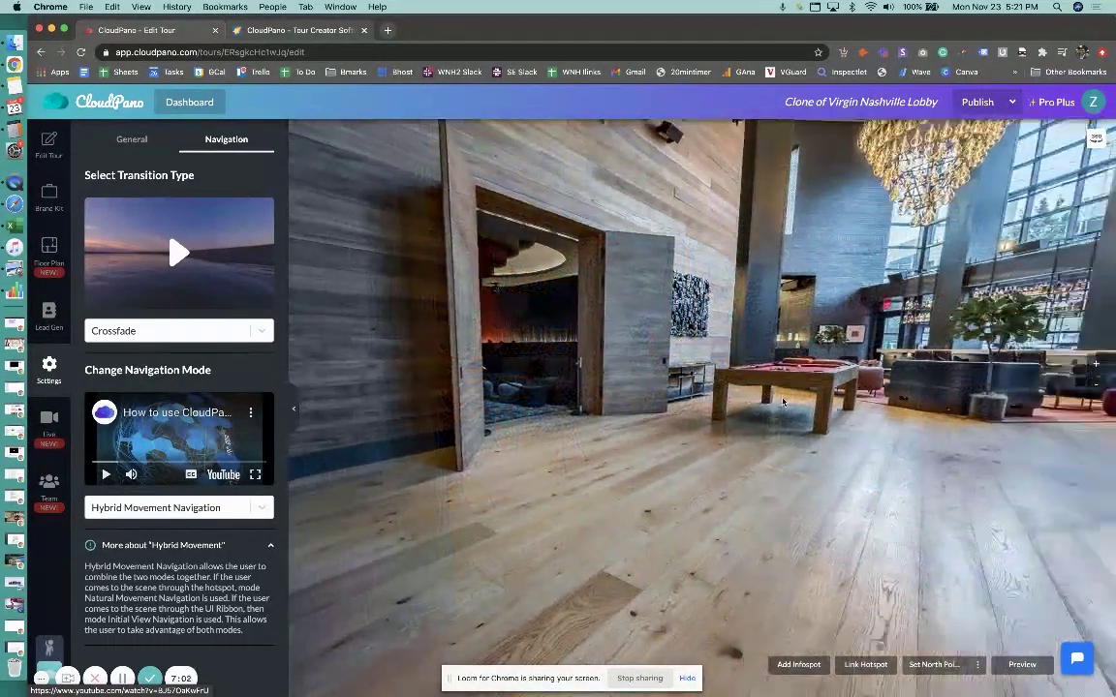
drag(782, 401, 889, 502)
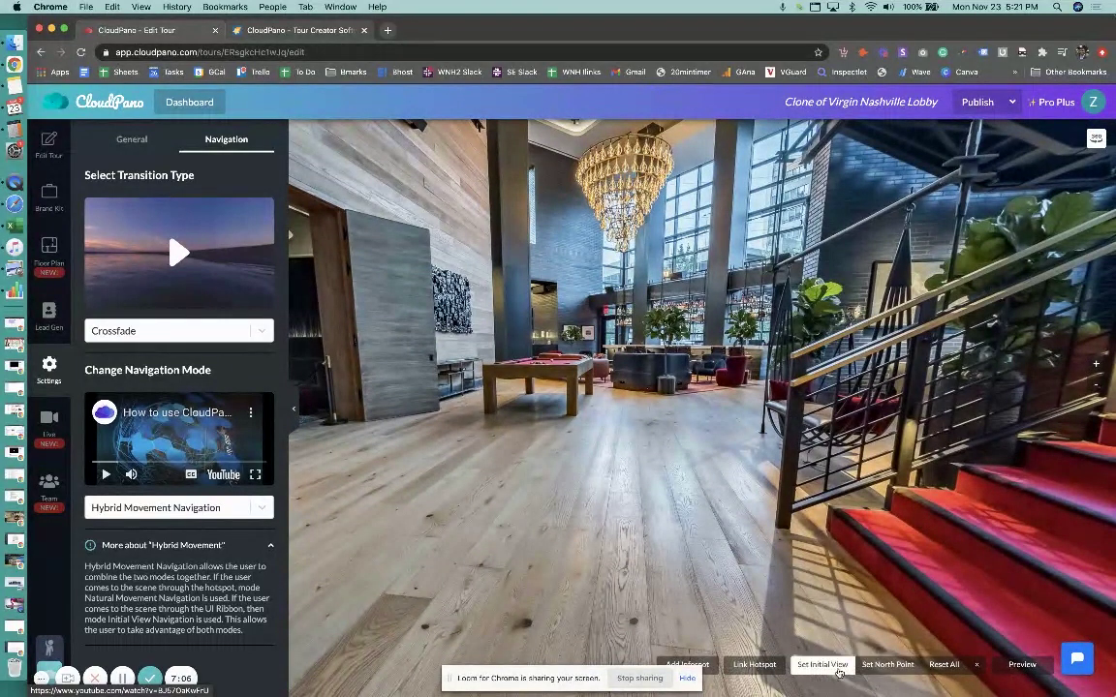
click(835, 668)
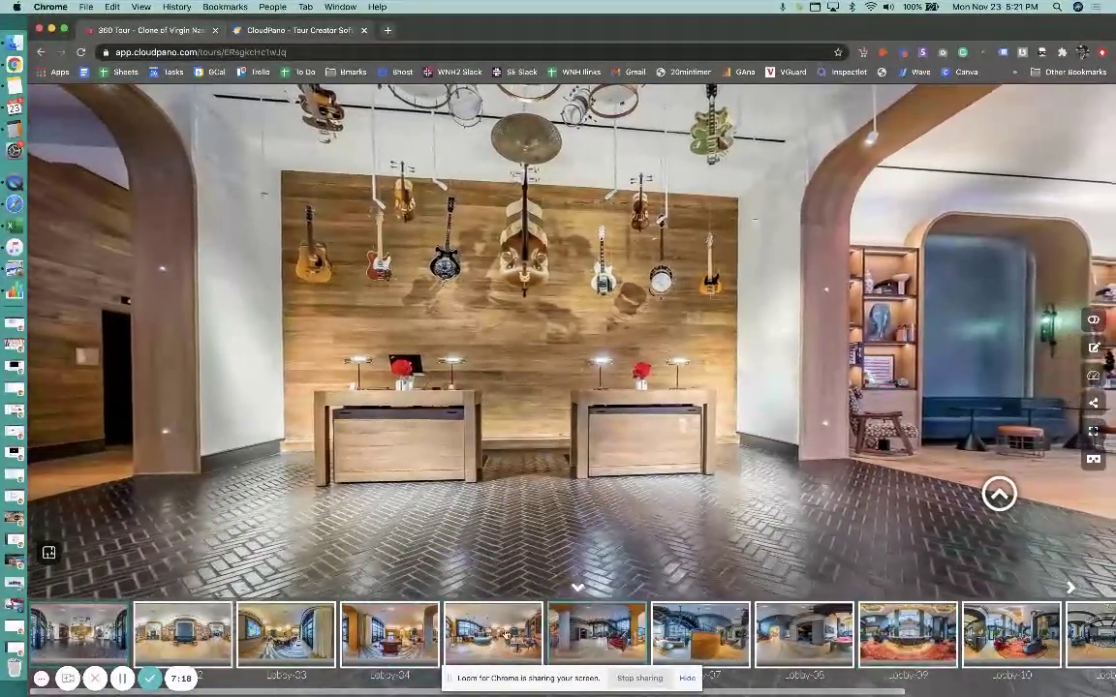
In the tour preview, open Lobby-04 and Lobby-03 from the scene ribbon to check their opening views
click(407, 647)
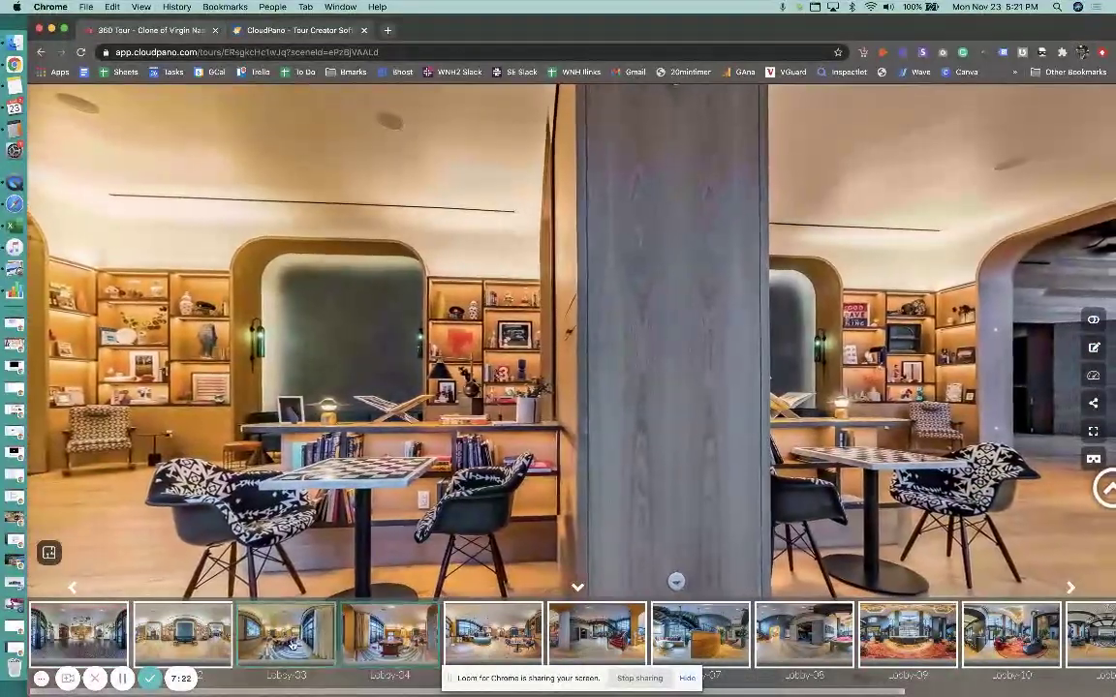
click(292, 644)
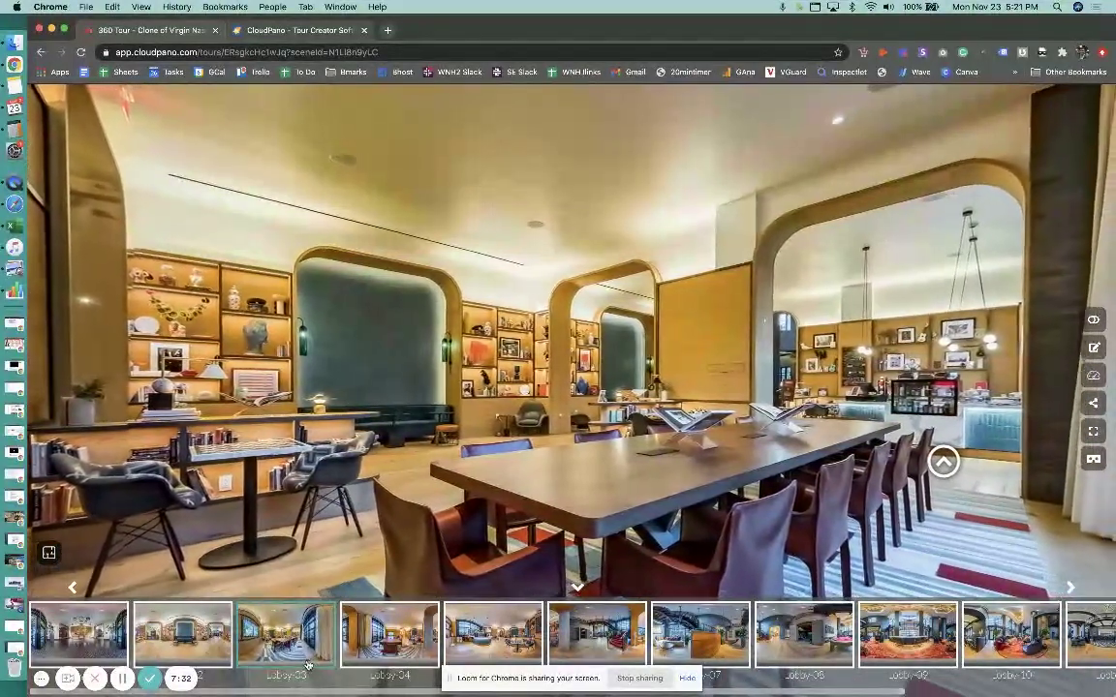
Follow the hotspots from Lobby-03 through Lobby-04 to Lobby-06 and look around to check the direction of arrival
key(Right)
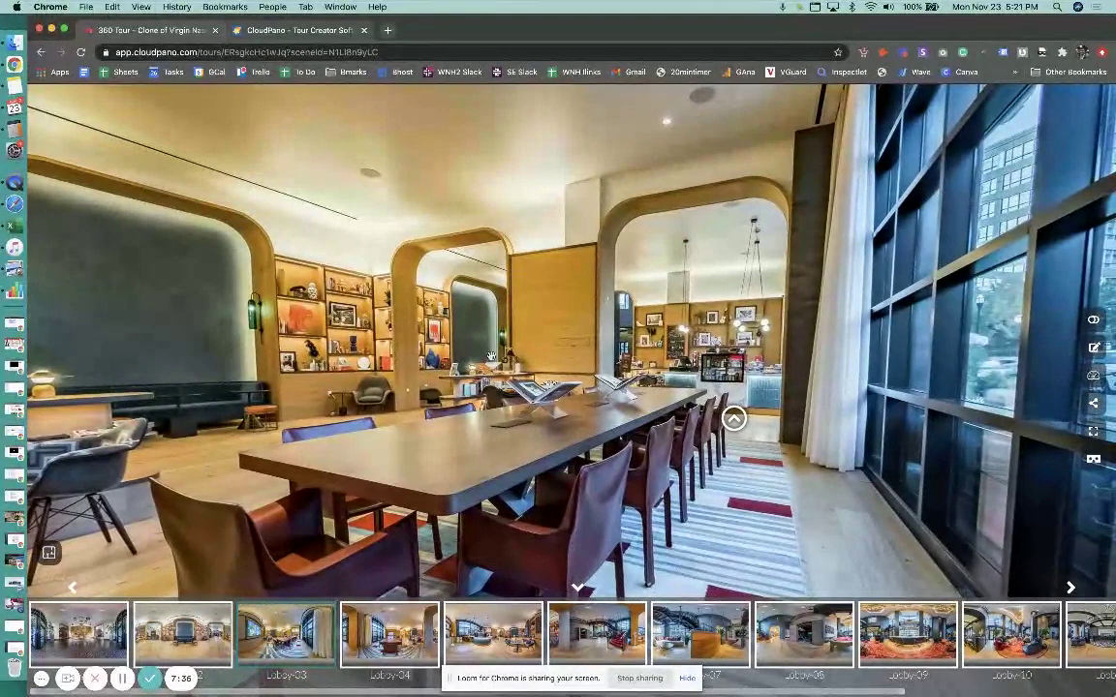
click(734, 420)
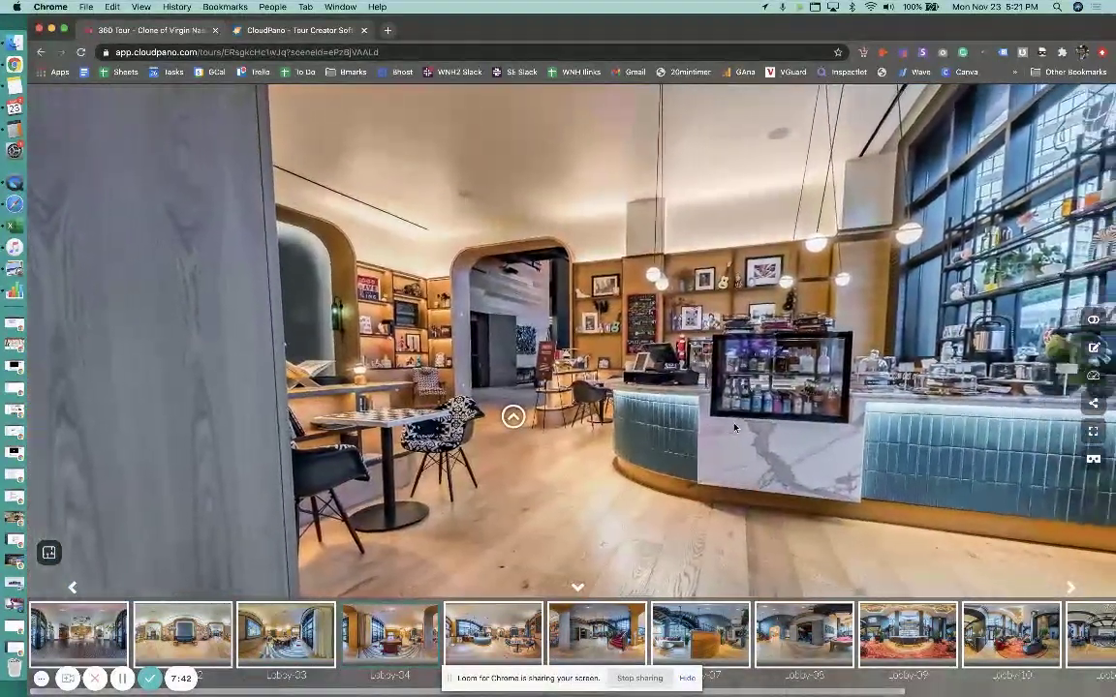
key(Left)
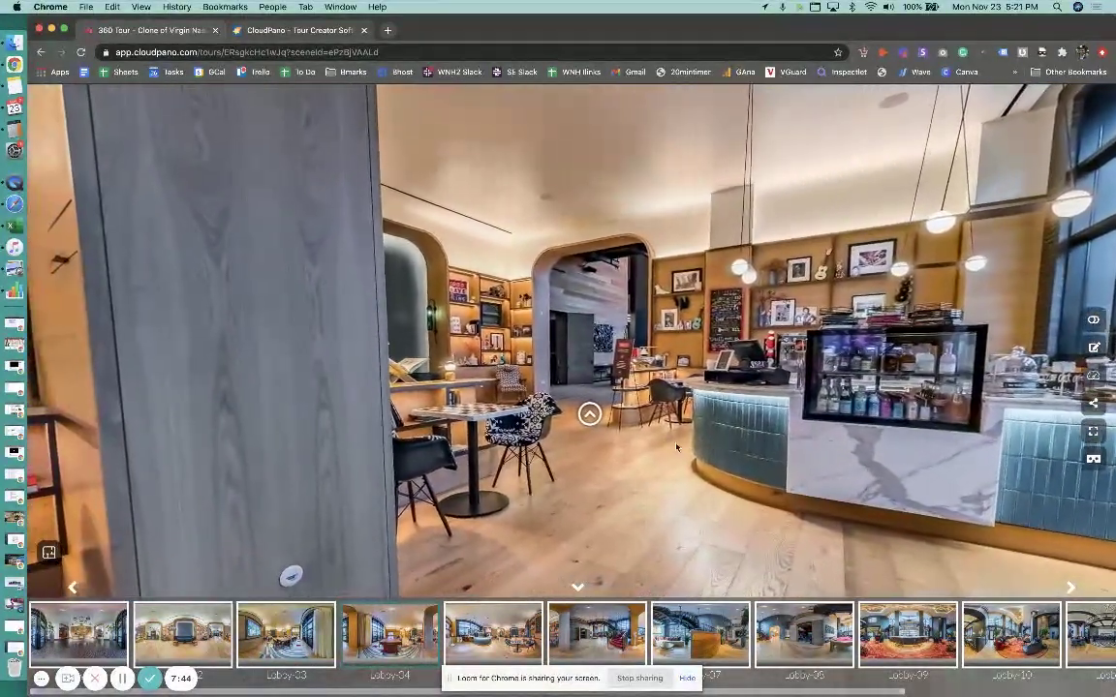
click(593, 414)
key(Left)
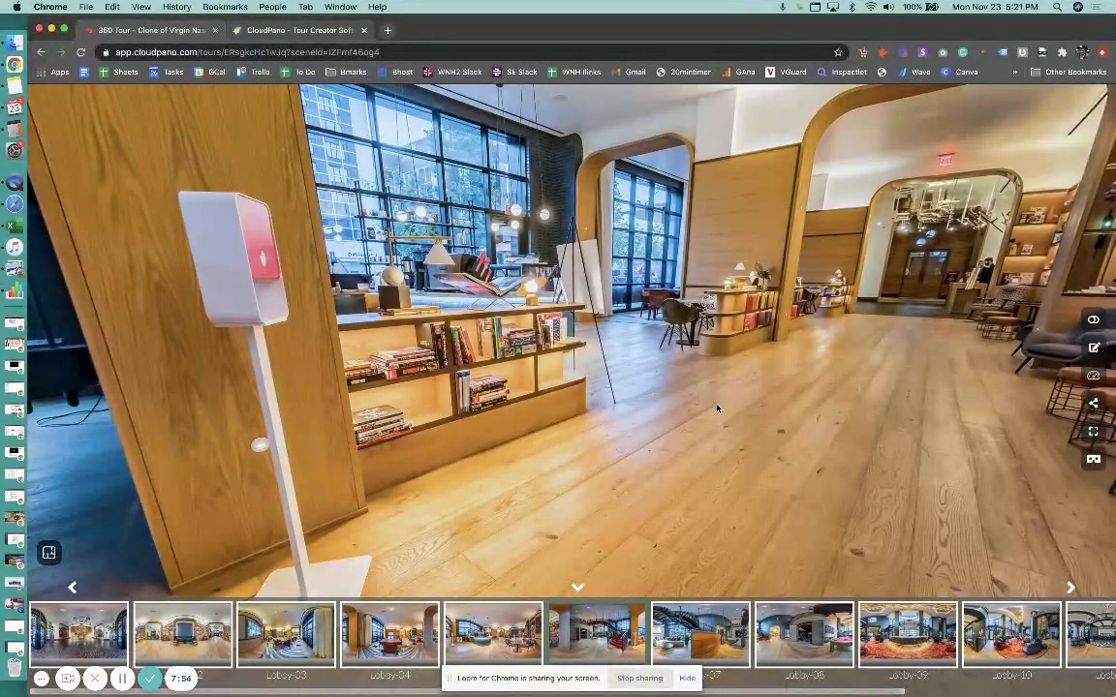
key(Left)
key(Right)
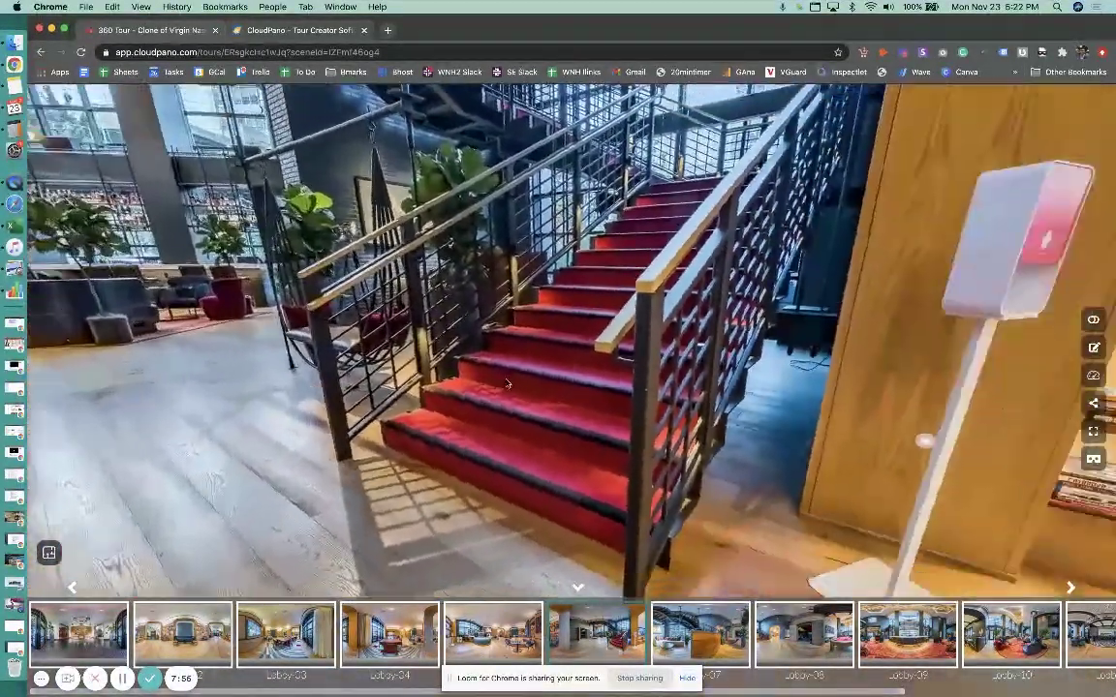
key(Right)
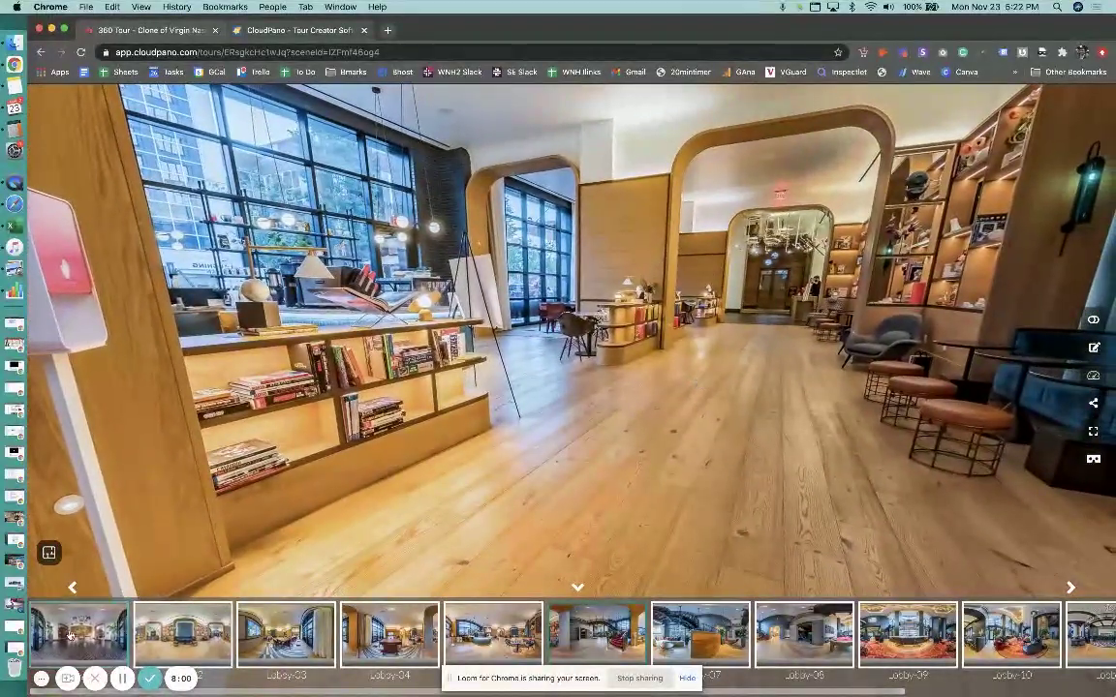
Open Lobby-01, Lobby-06 and Lobby-01 again from the scene ribbon to check their initial views
click(70, 632)
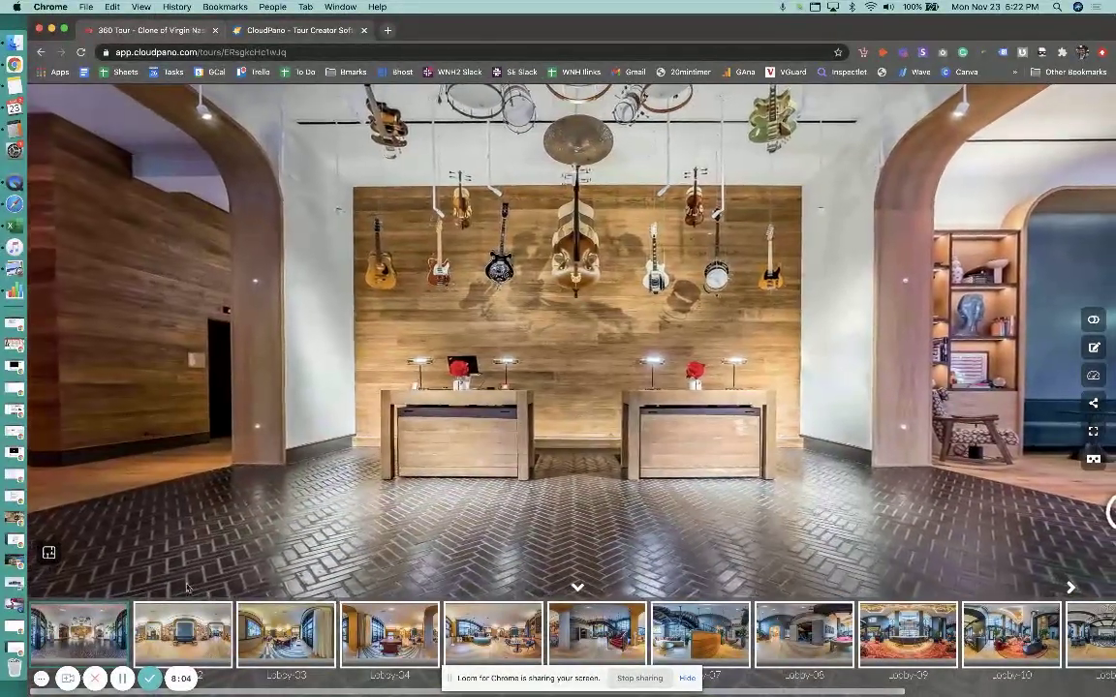
click(596, 643)
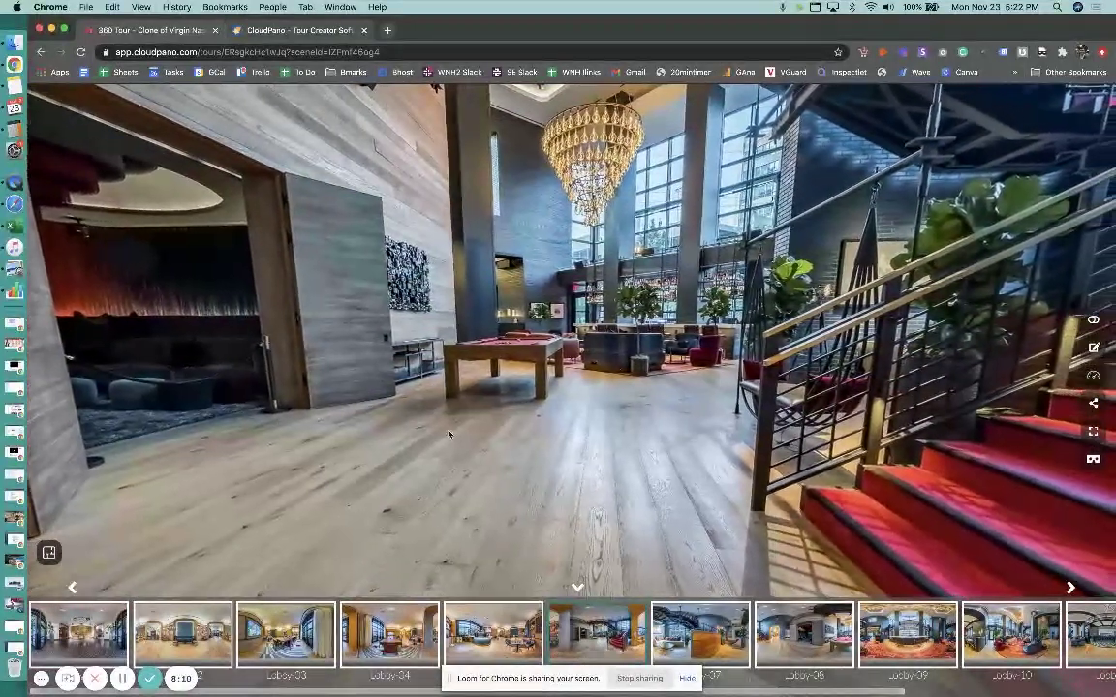
click(105, 645)
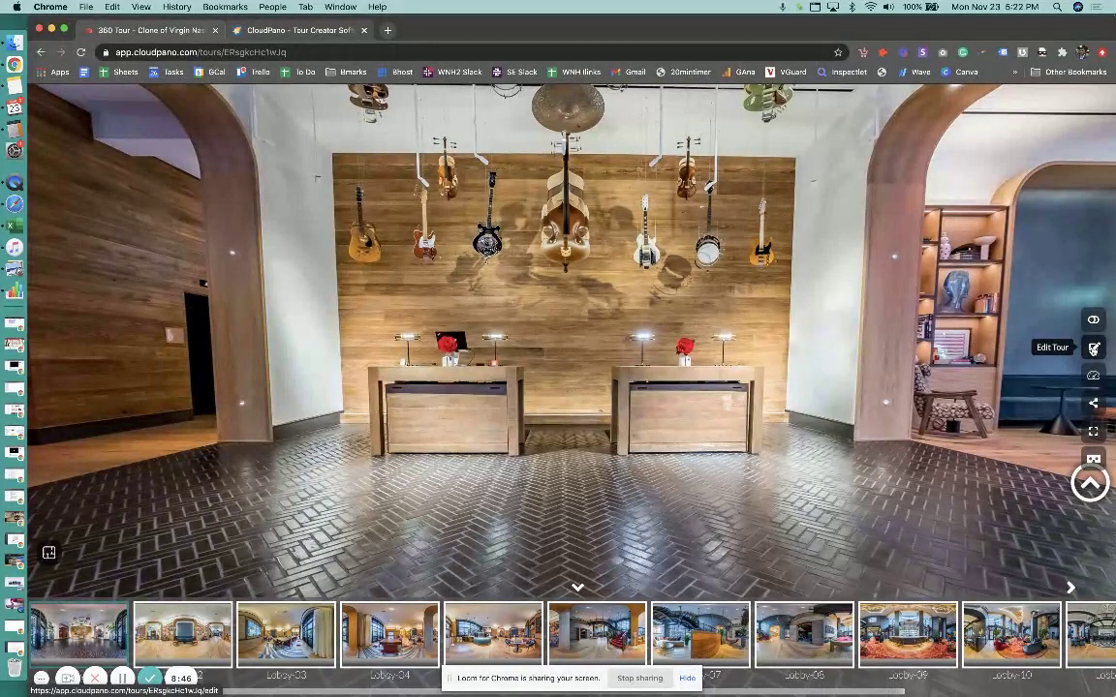
Walk through the hotspots from Lobby-01 via Lobby-02 and Lobby-03 to Lobby-04 to check the natural movement
drag(1055, 387, 872, 397)
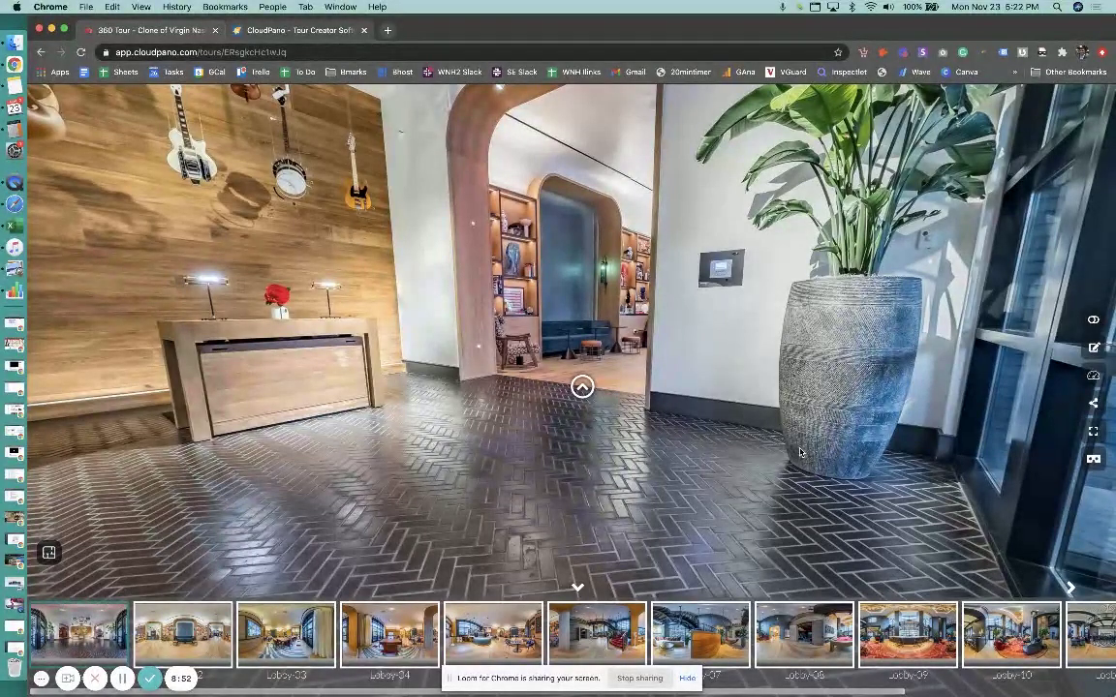
click(581, 387)
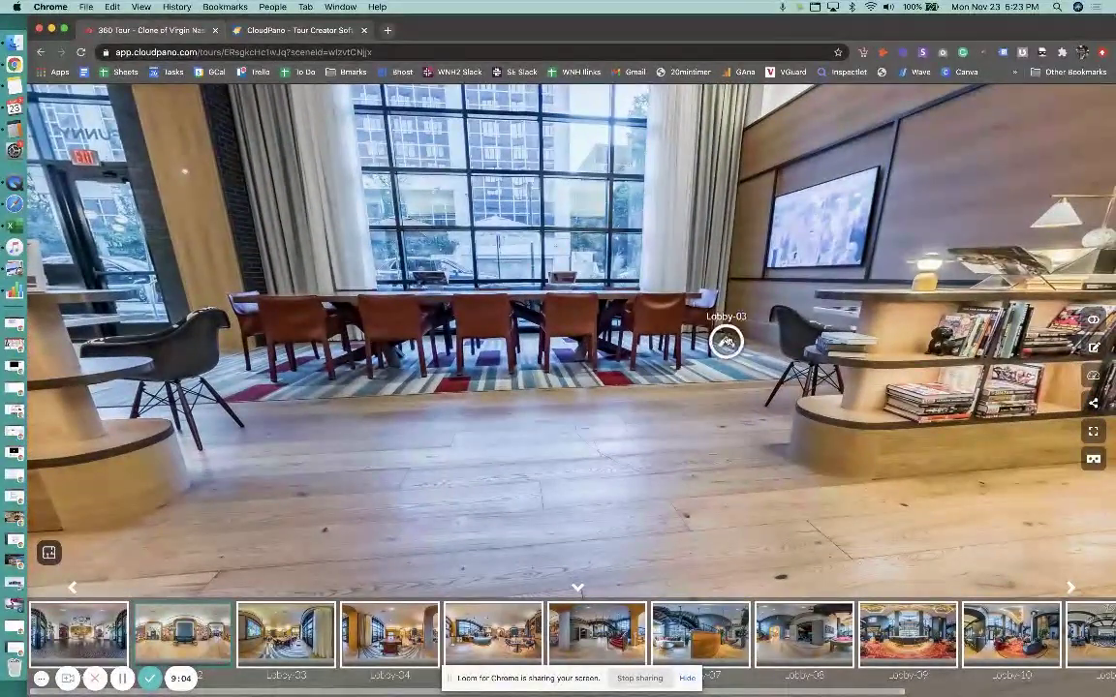
click(722, 344)
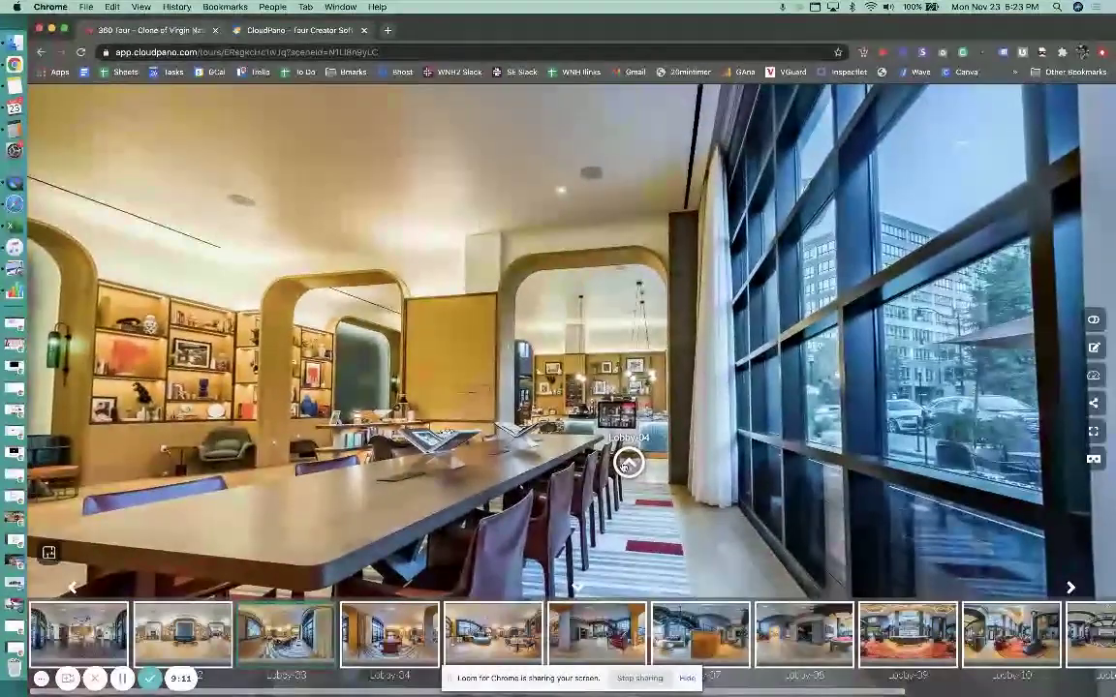
drag(624, 465, 792, 383)
click(790, 364)
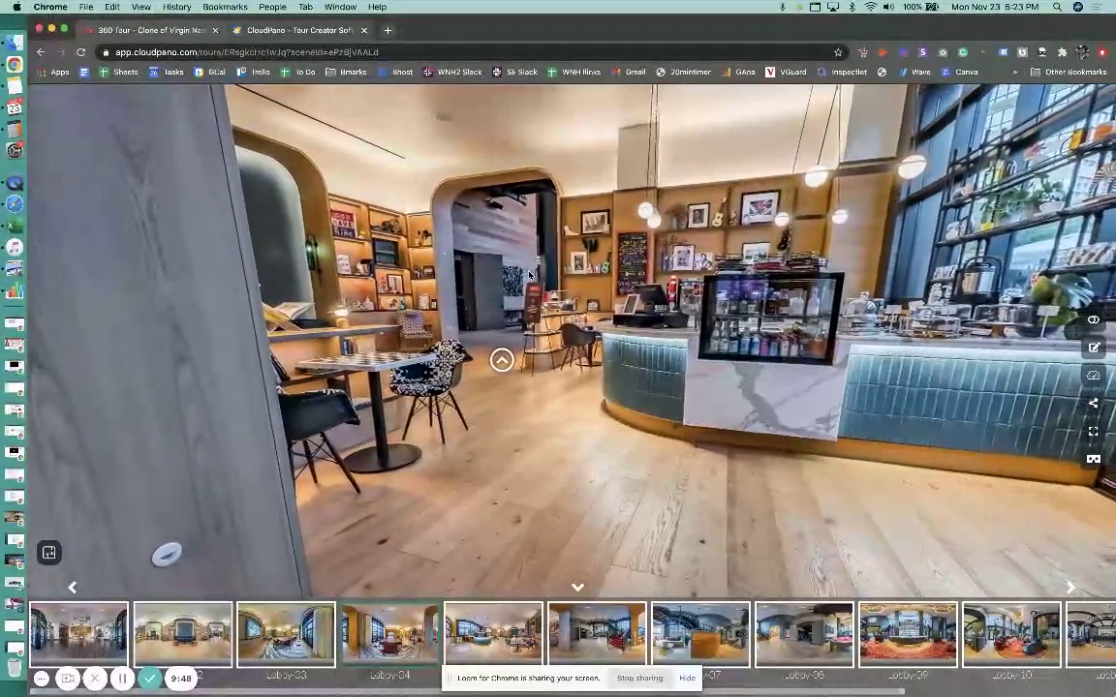
Return to editing the tour and display the available navigation modes in its navigation settings
click(1091, 347)
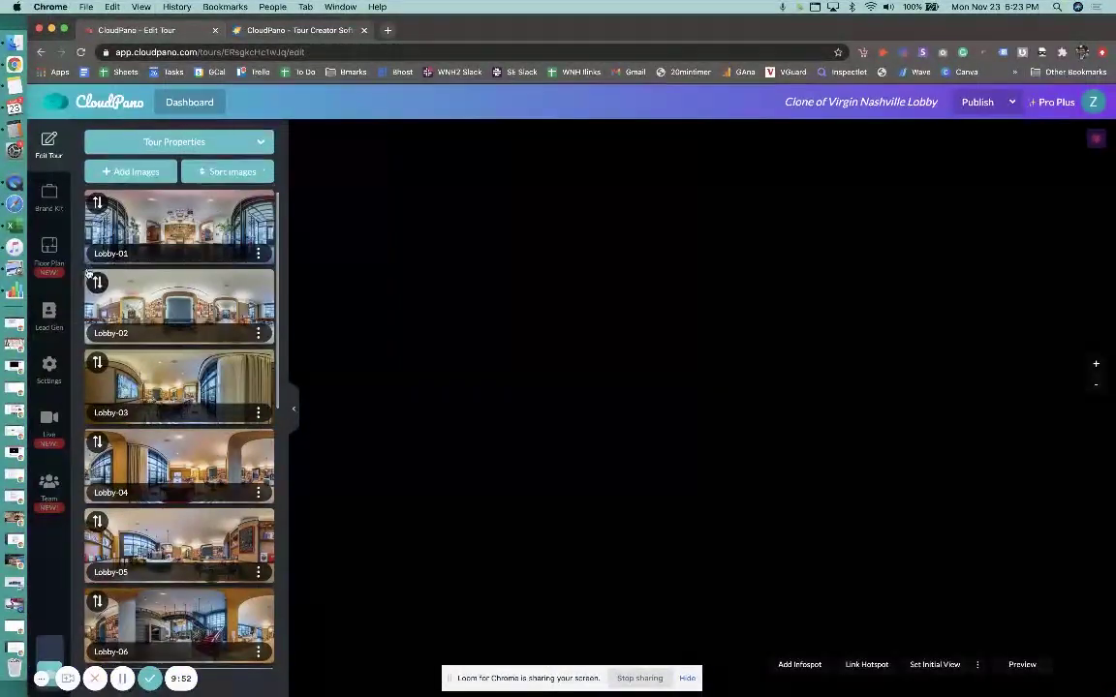
click(50, 366)
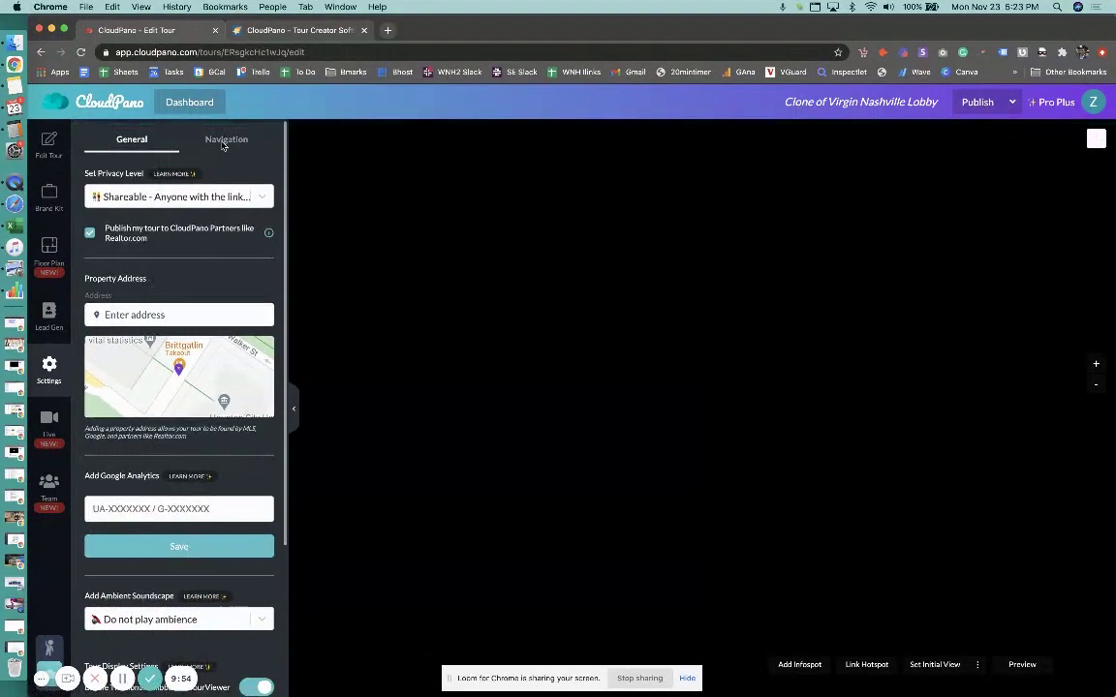
click(223, 141)
click(254, 510)
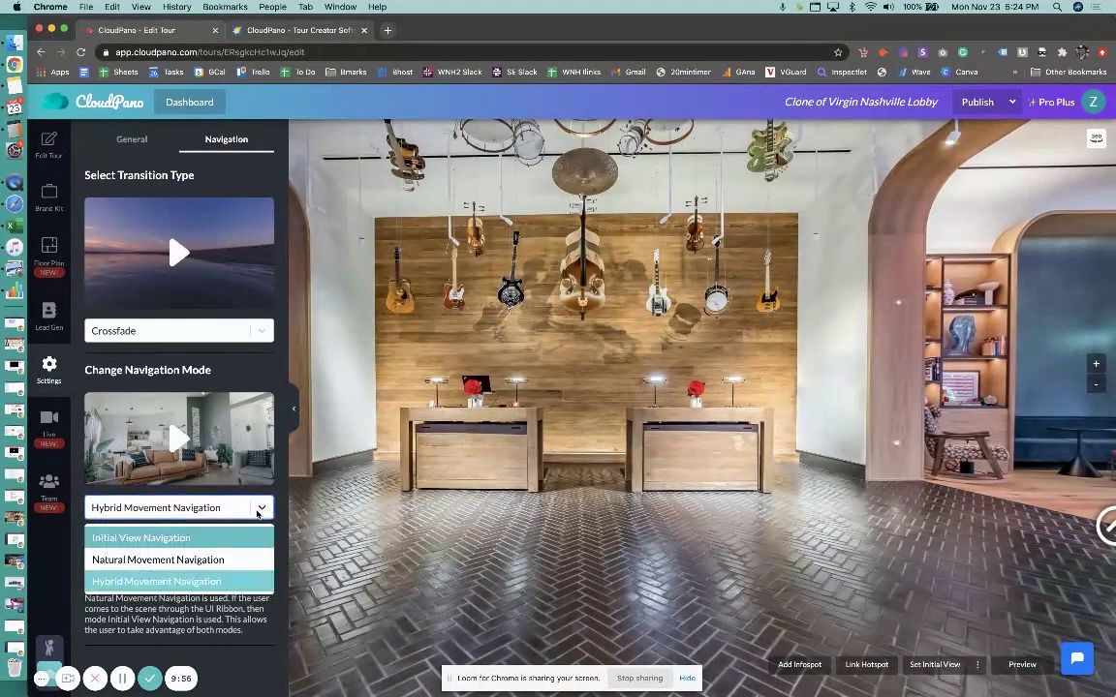
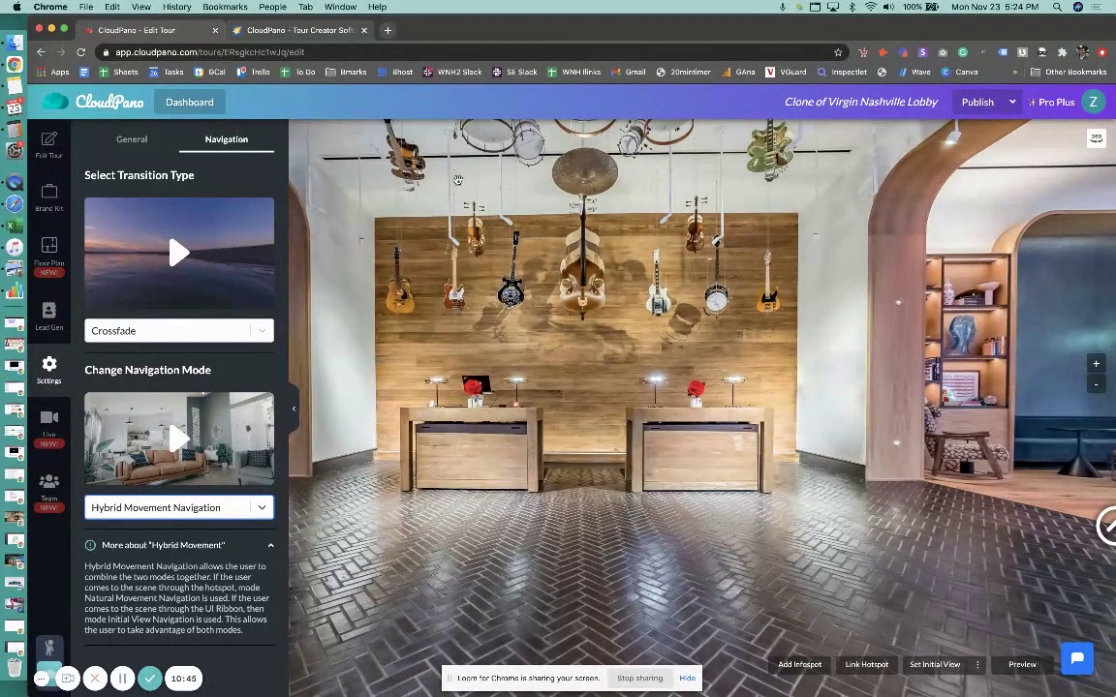
Switch to the CloudPano website and open the Pro Plus upgrade page
click(276, 32)
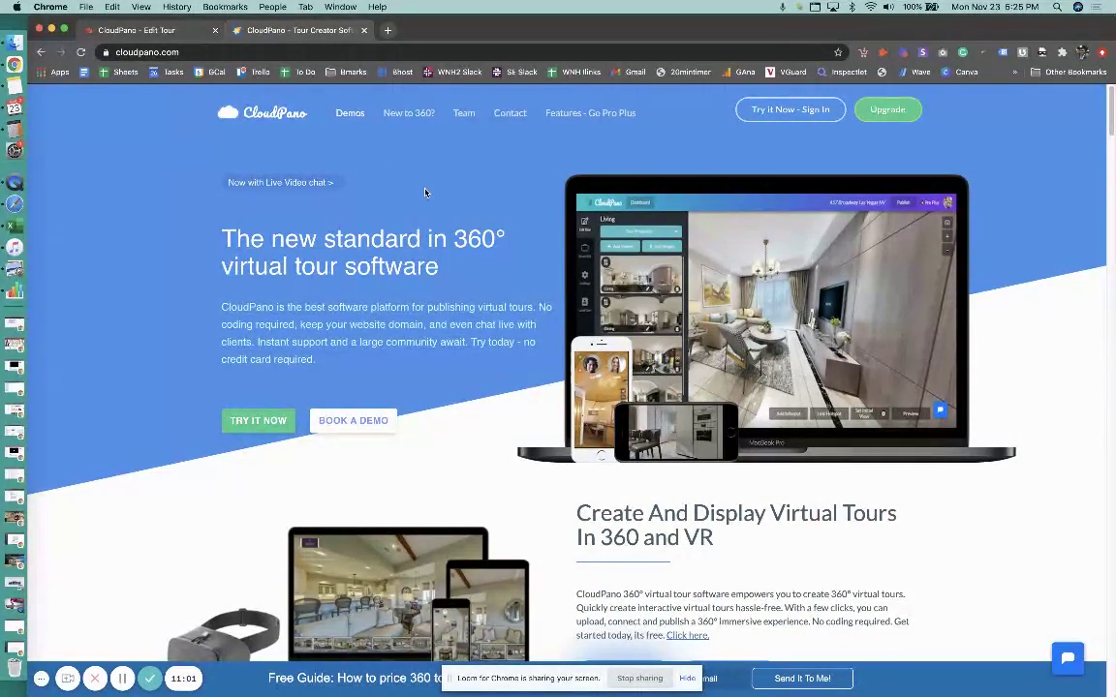
click(889, 111)
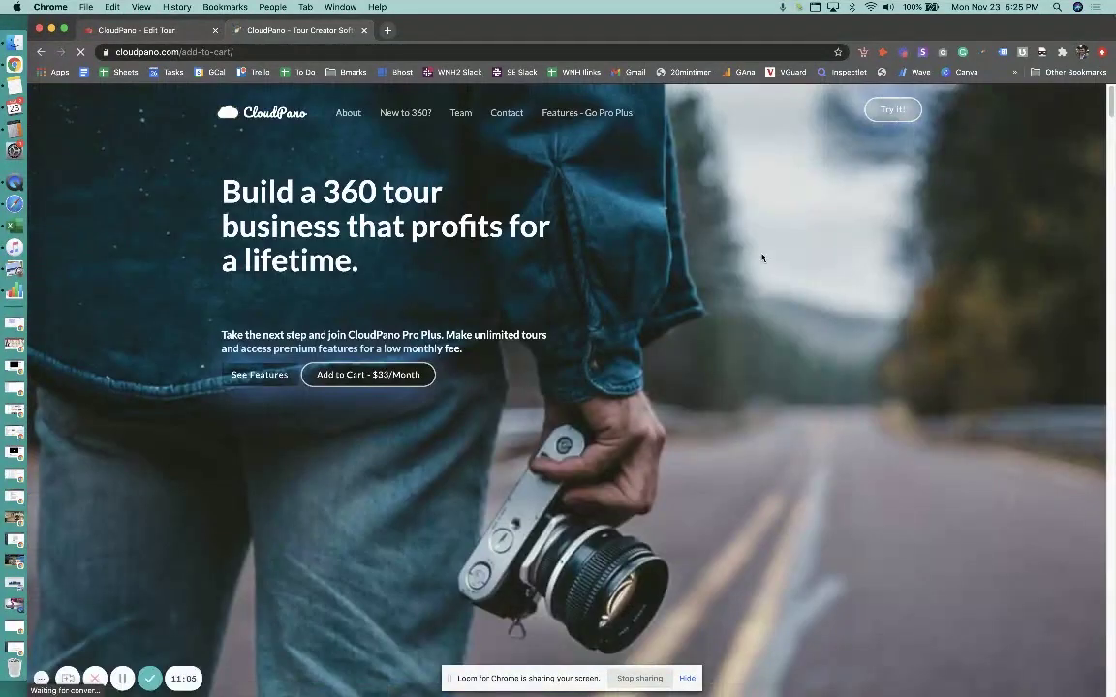